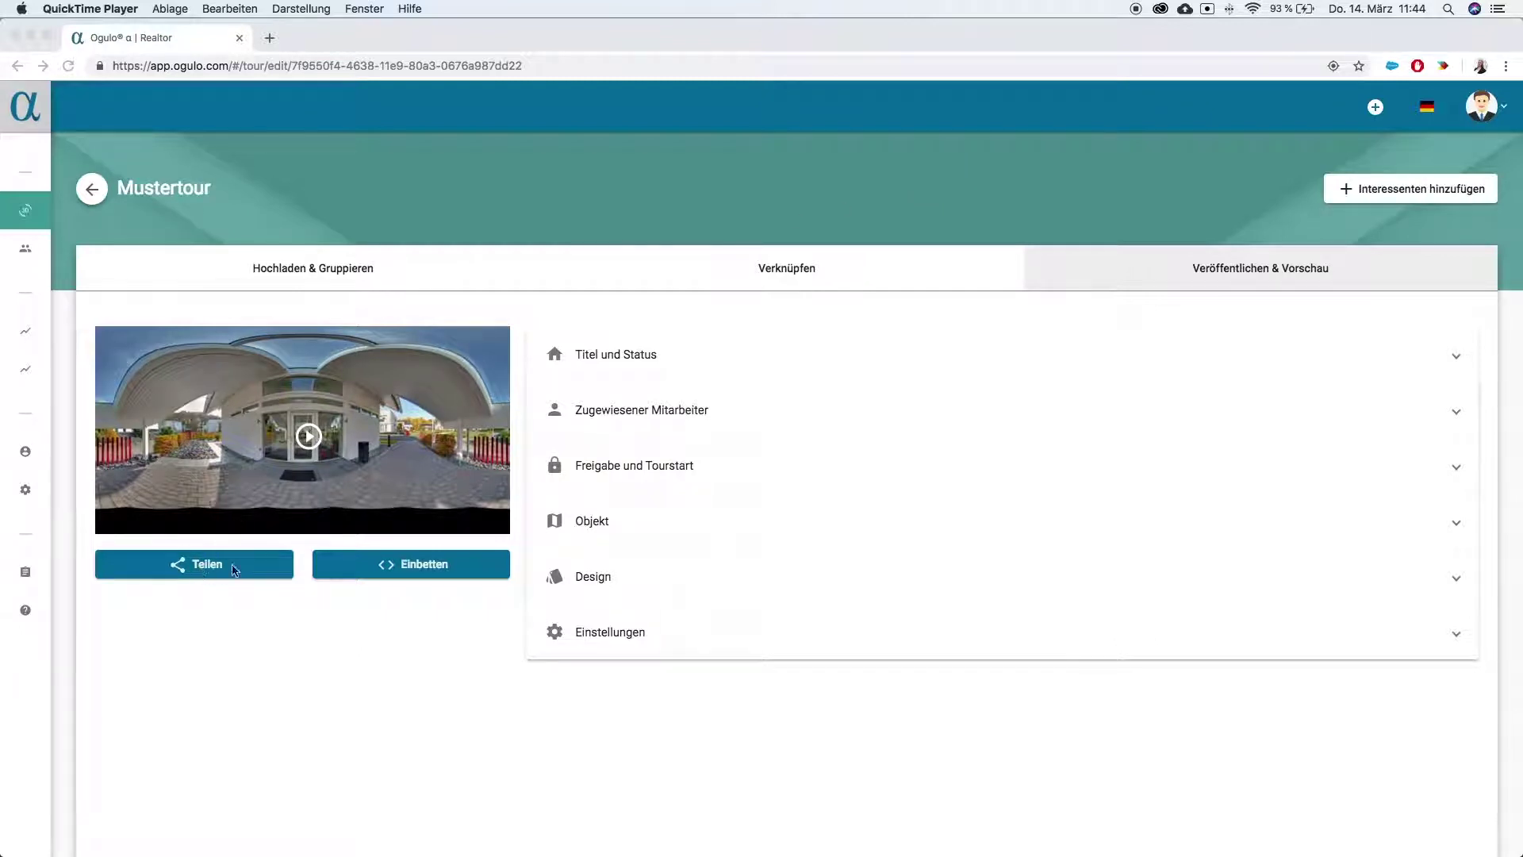
Change the tour's title to "Lichtdurchflutetes Einfamilienhaus in direkter Rheinnähe"
click(430, 632)
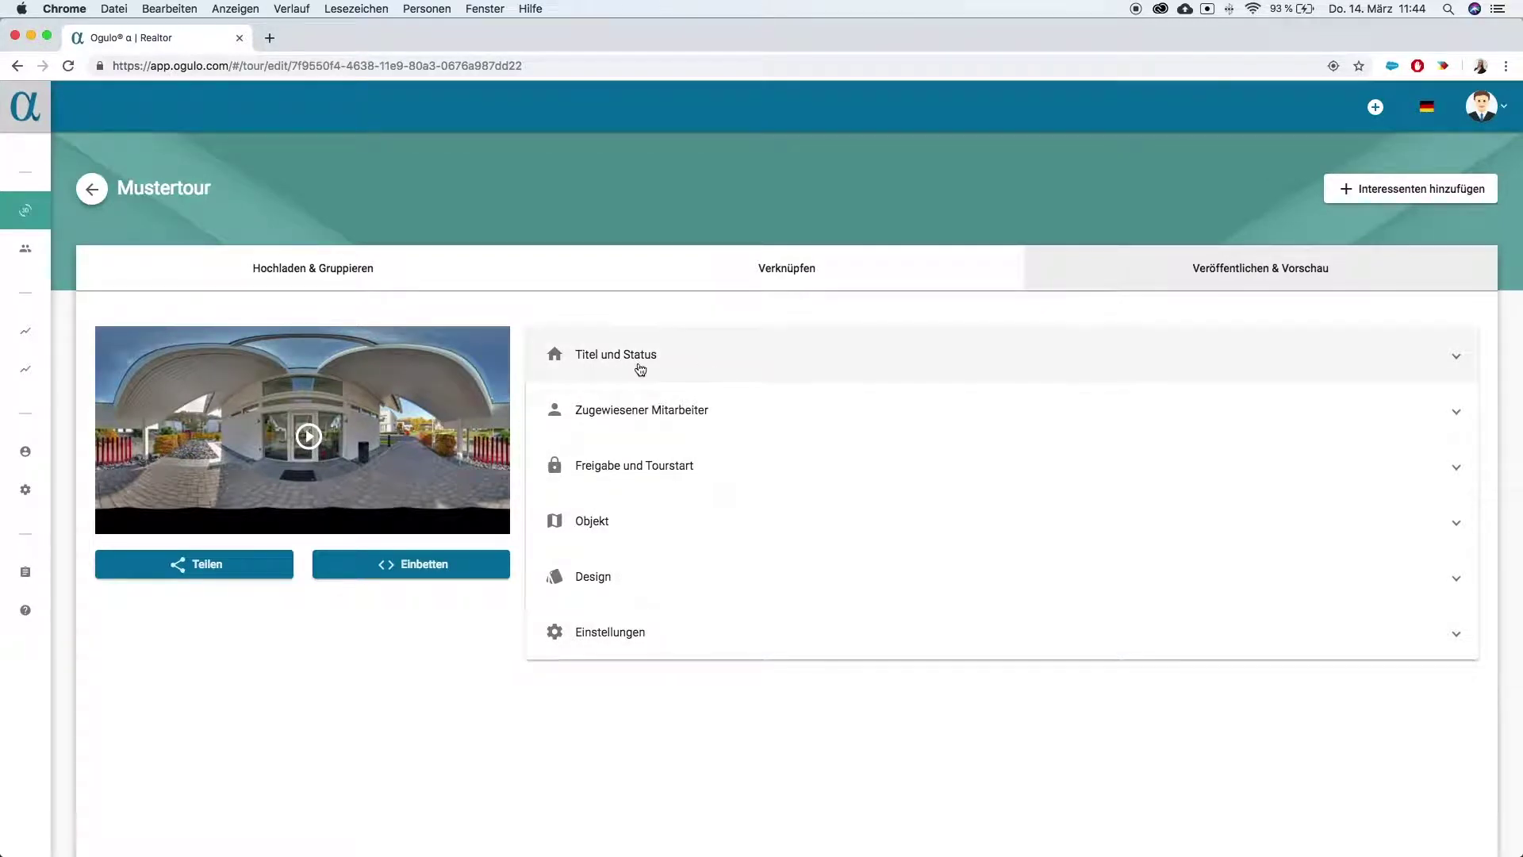
click(753, 369)
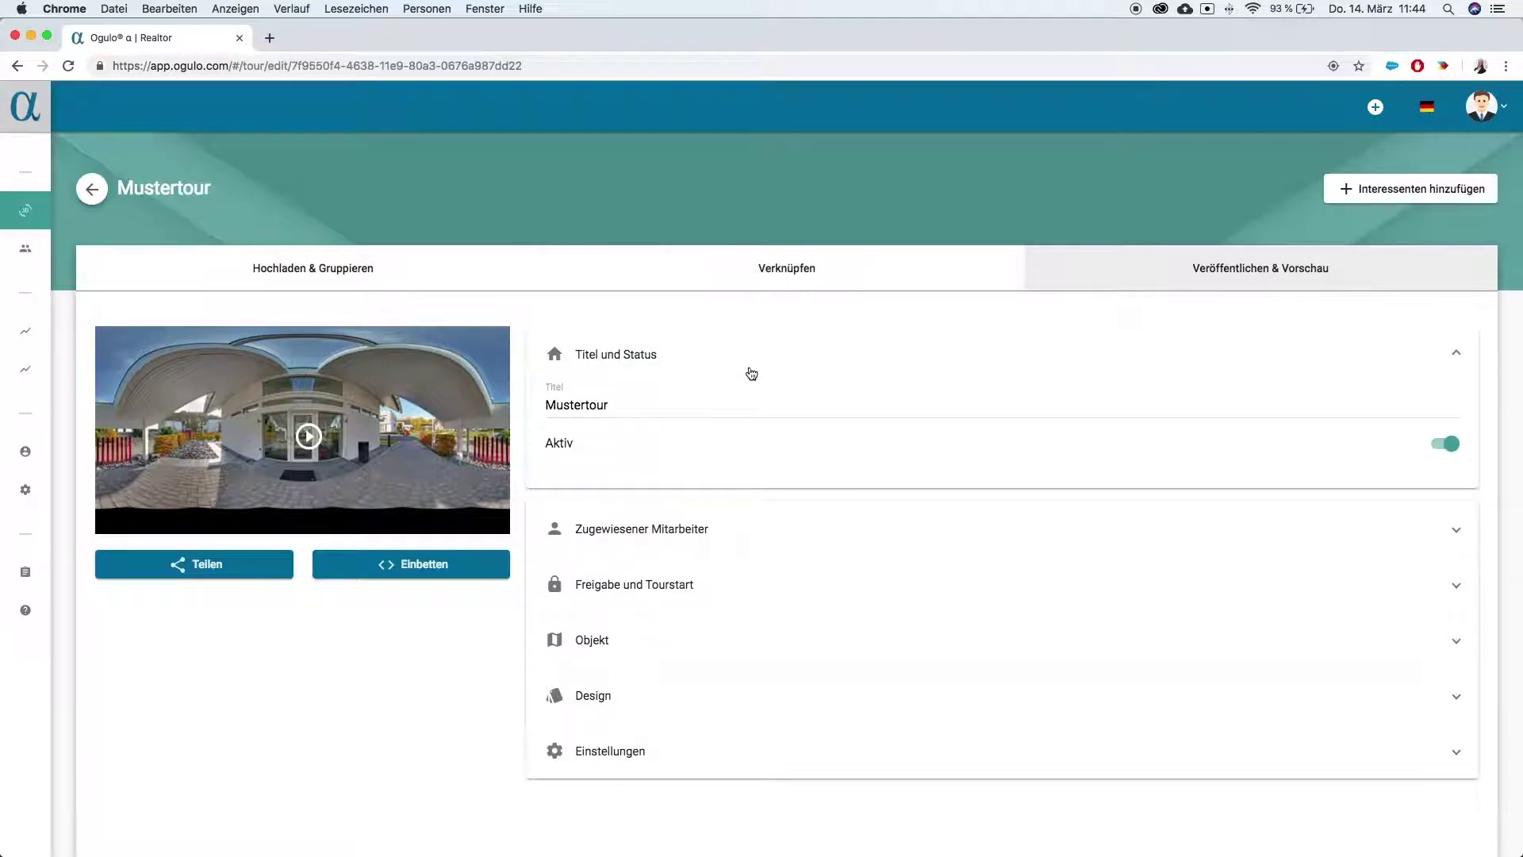
double_click(576, 407)
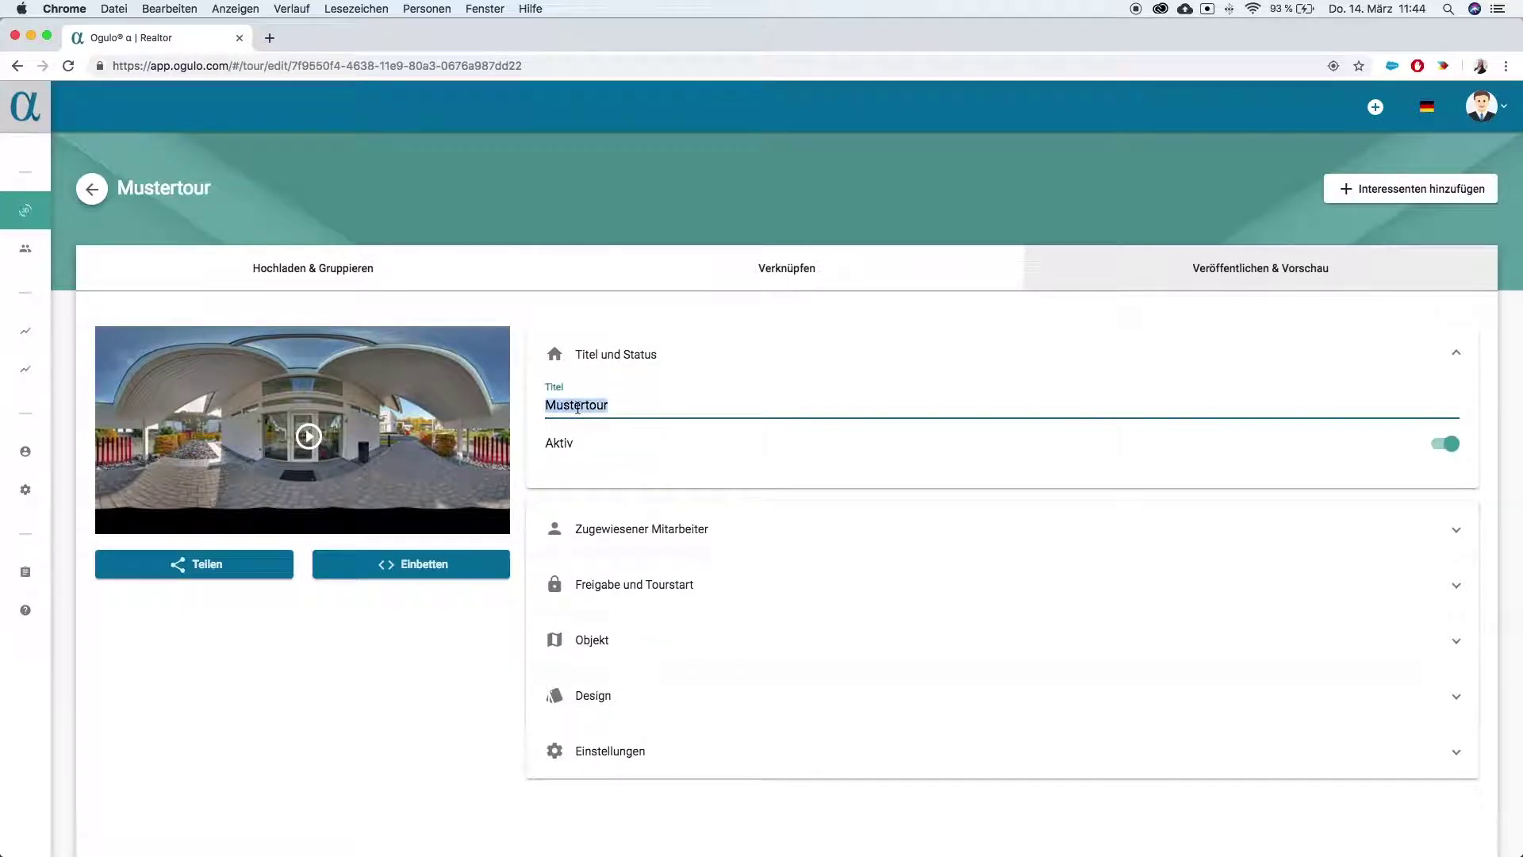
text(Lichtdurchflutetes Einfamilienhaus in direkter Rheinnähe)
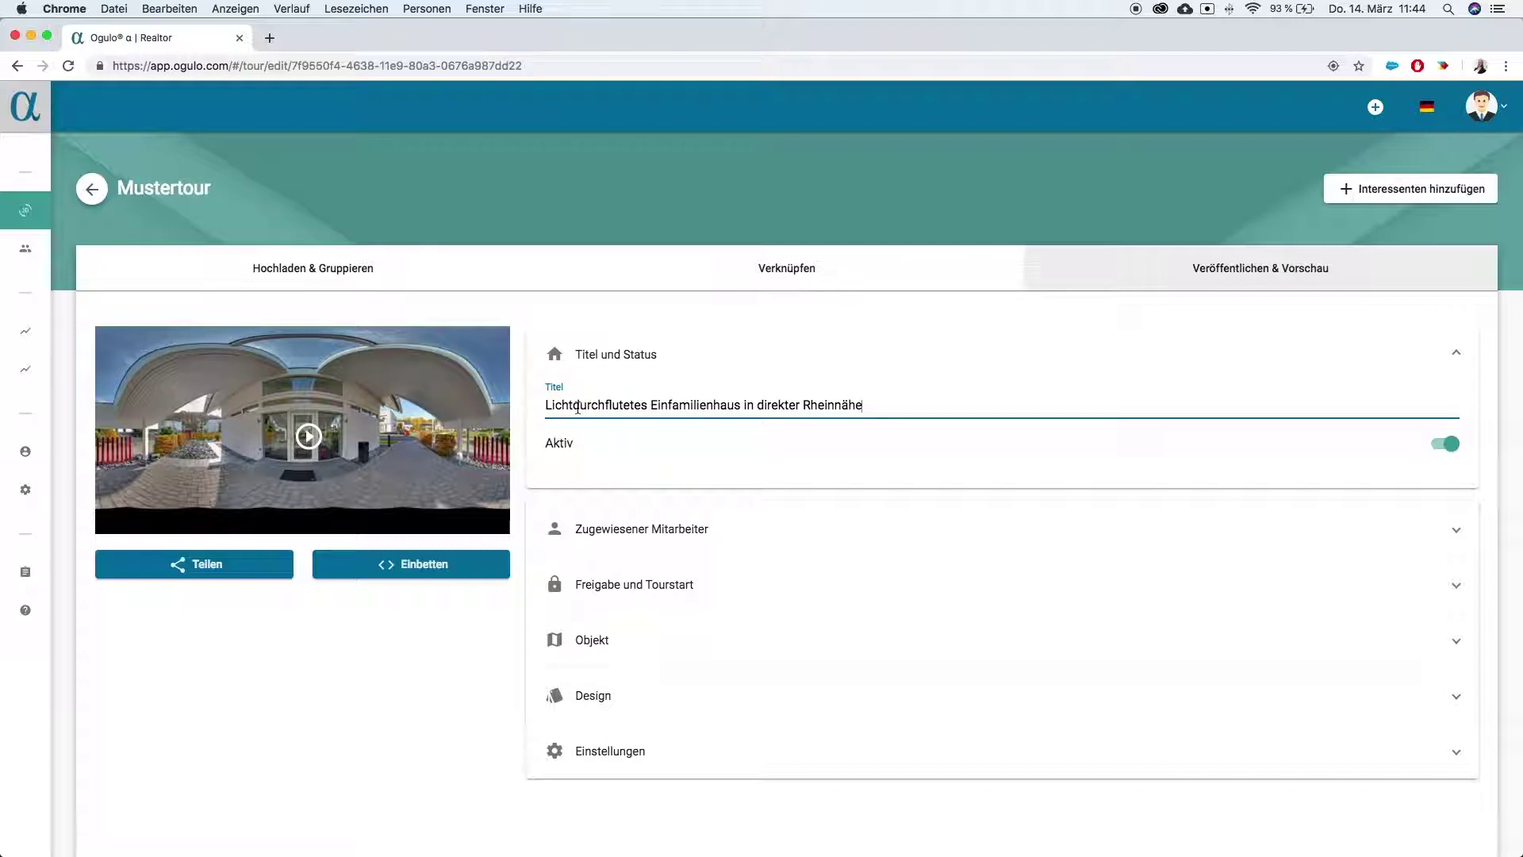
click(960, 388)
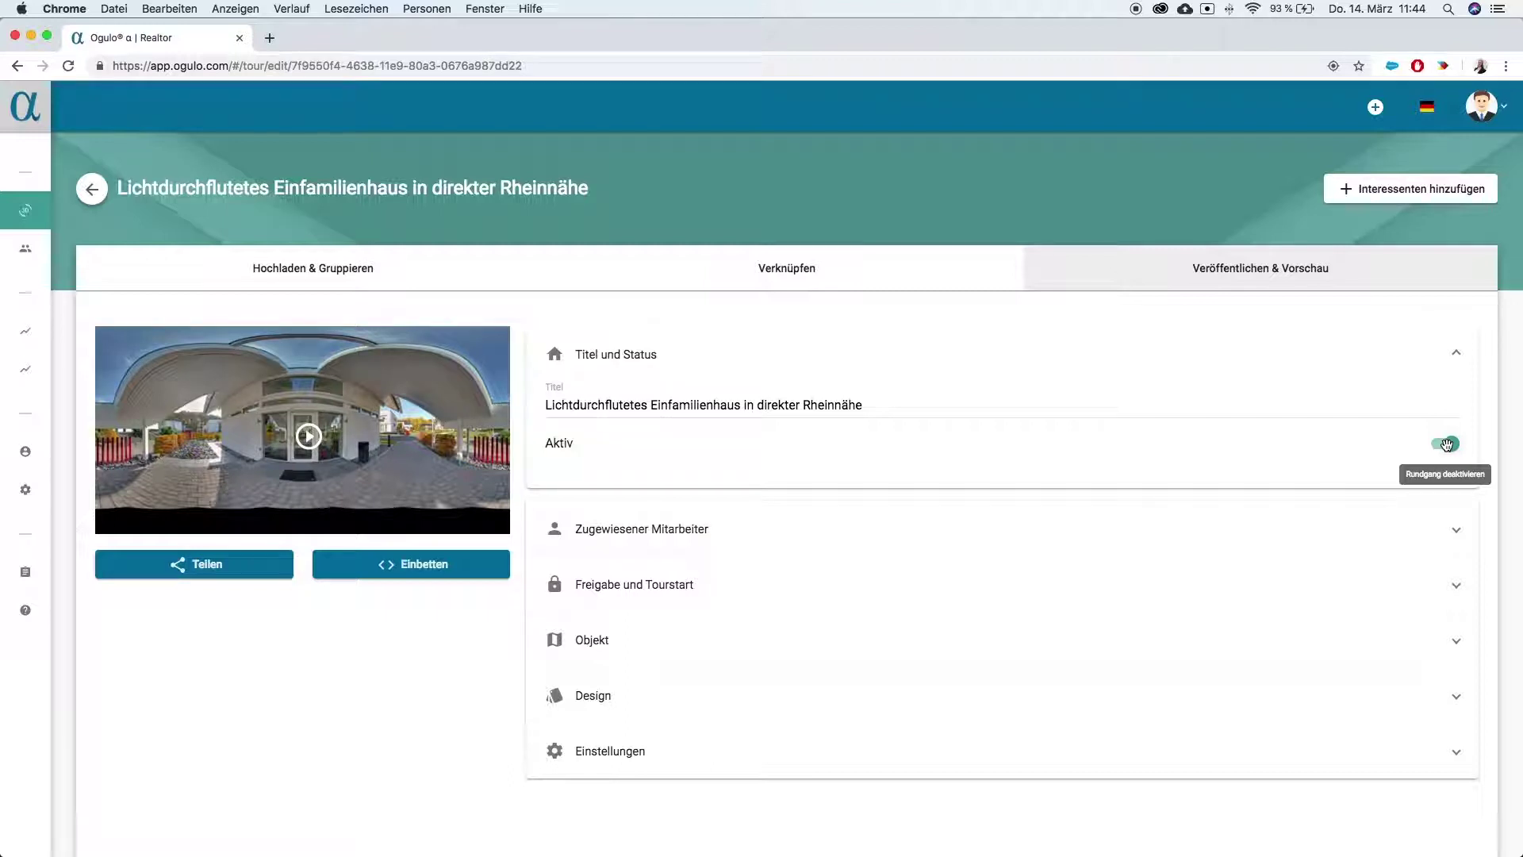
click(825, 347)
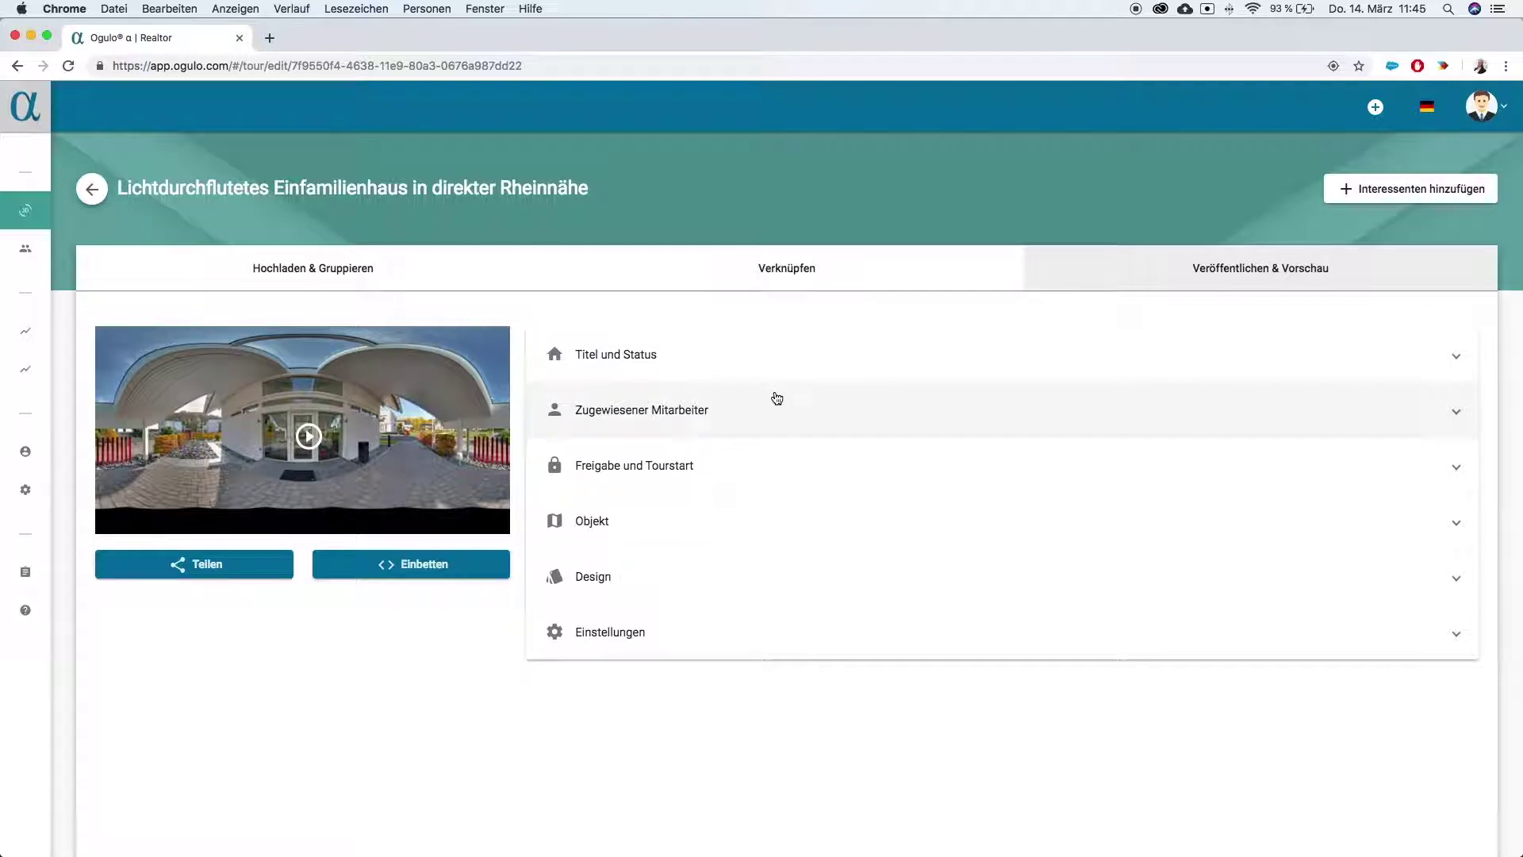
Assign the tour to the second employee offered as Mitarbeiter
click(776, 397)
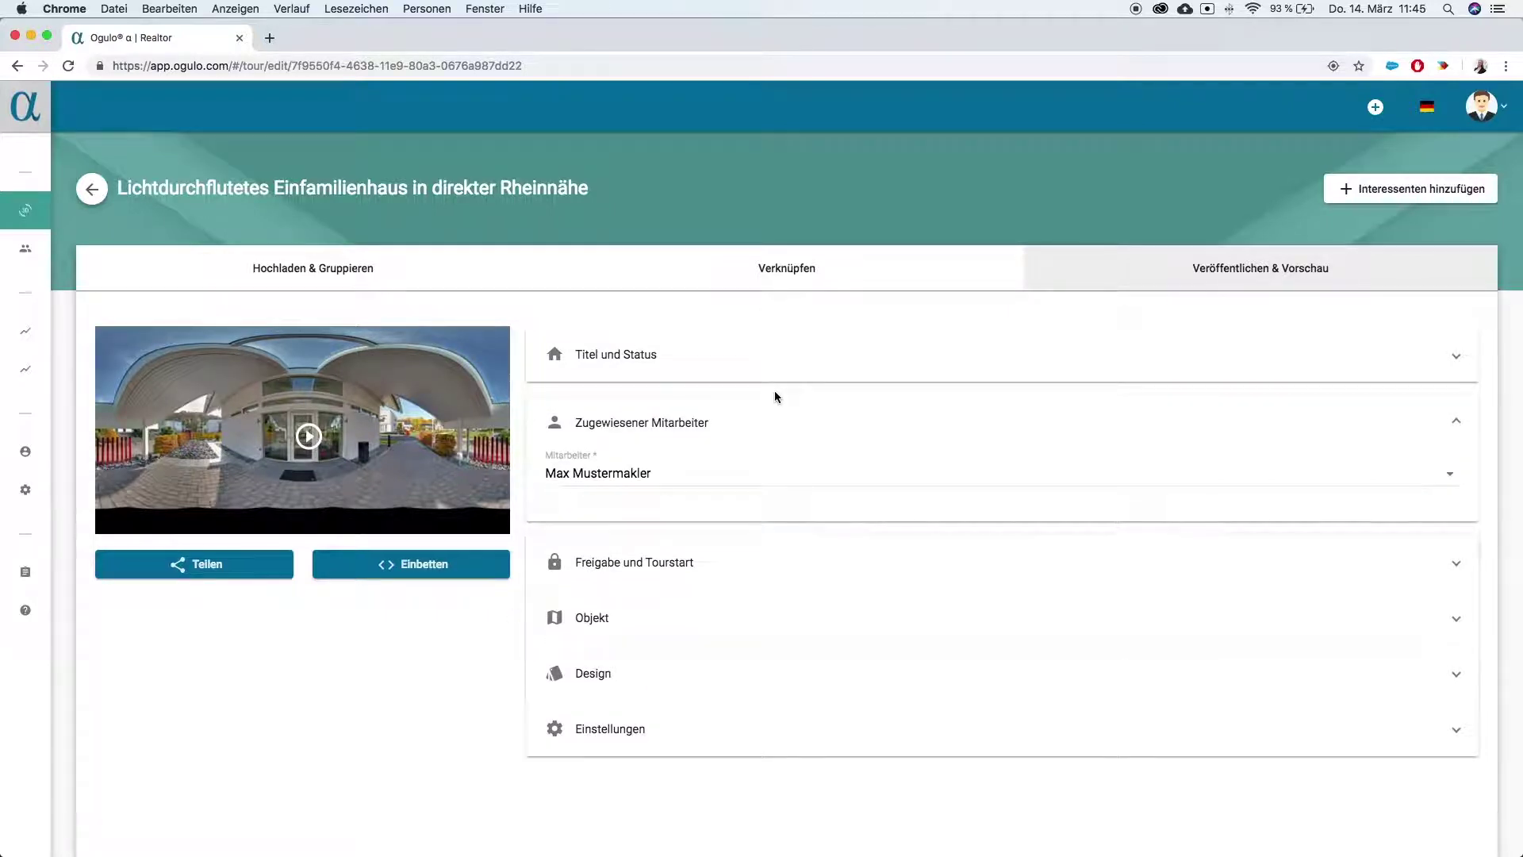
click(671, 475)
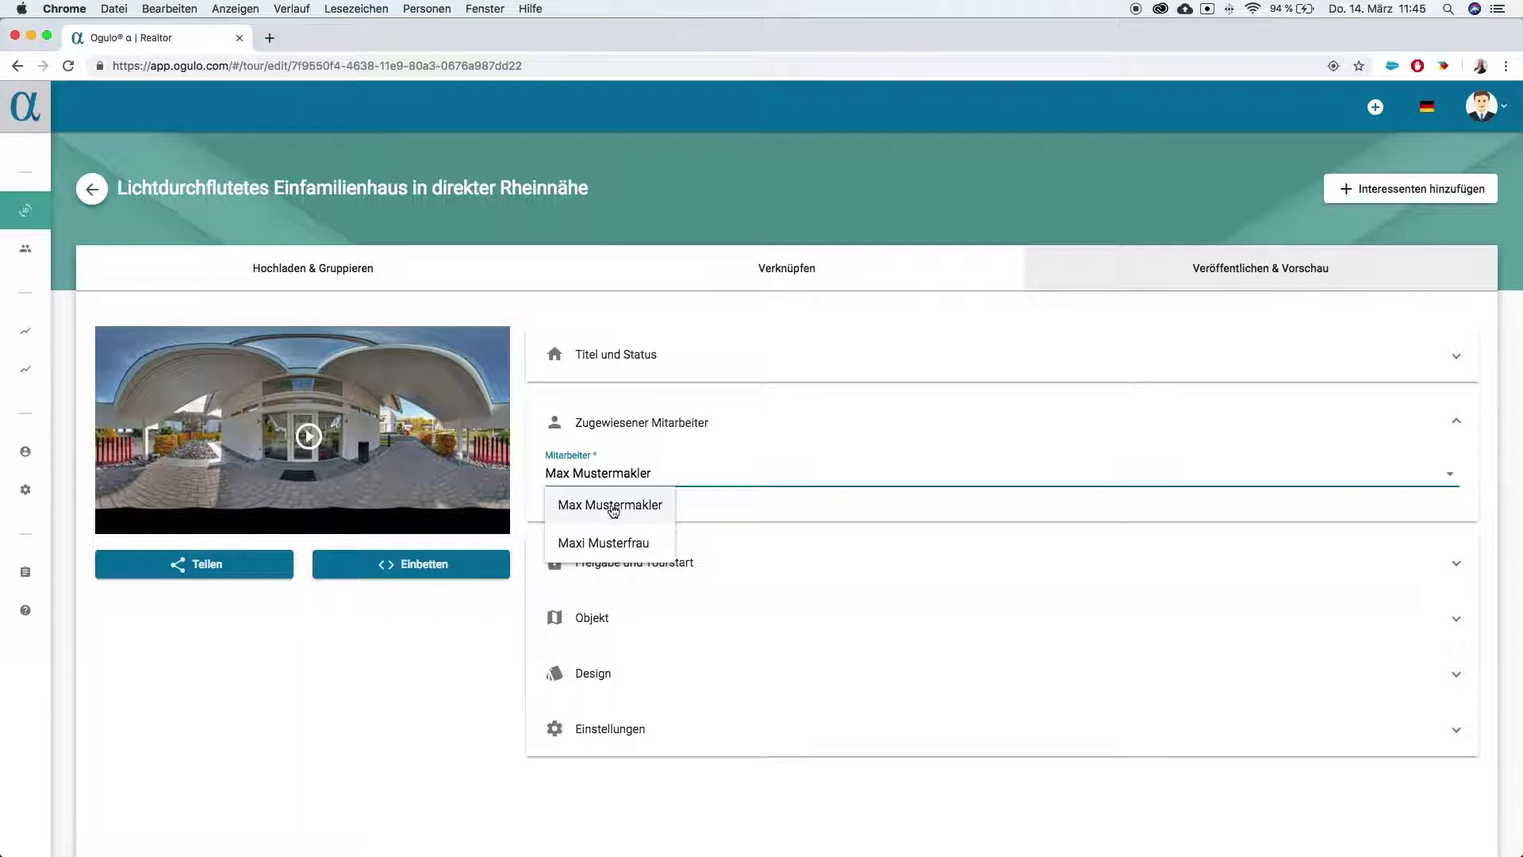
click(609, 545)
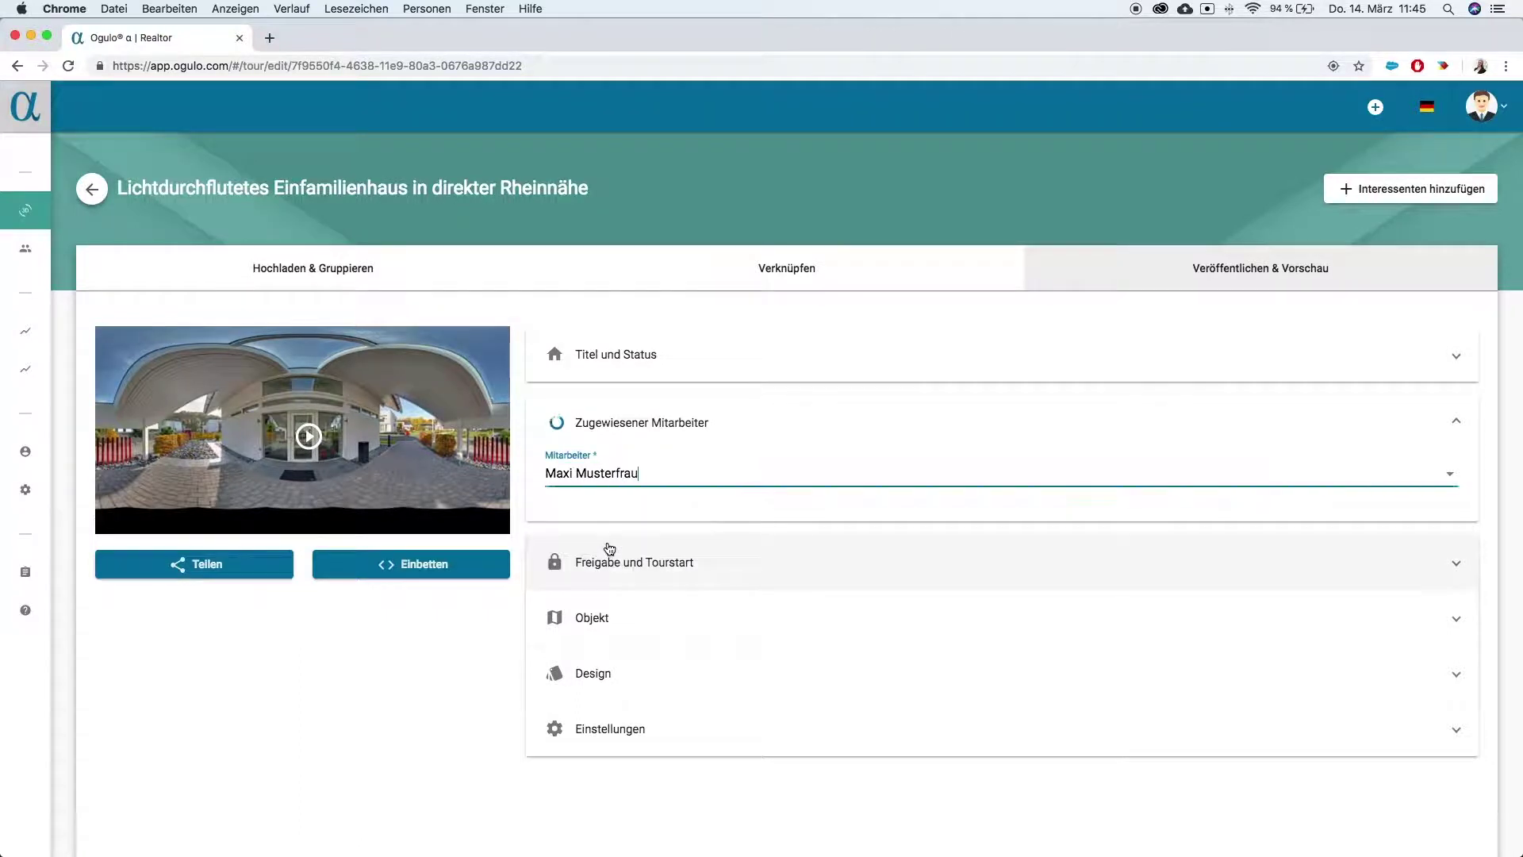
click(826, 506)
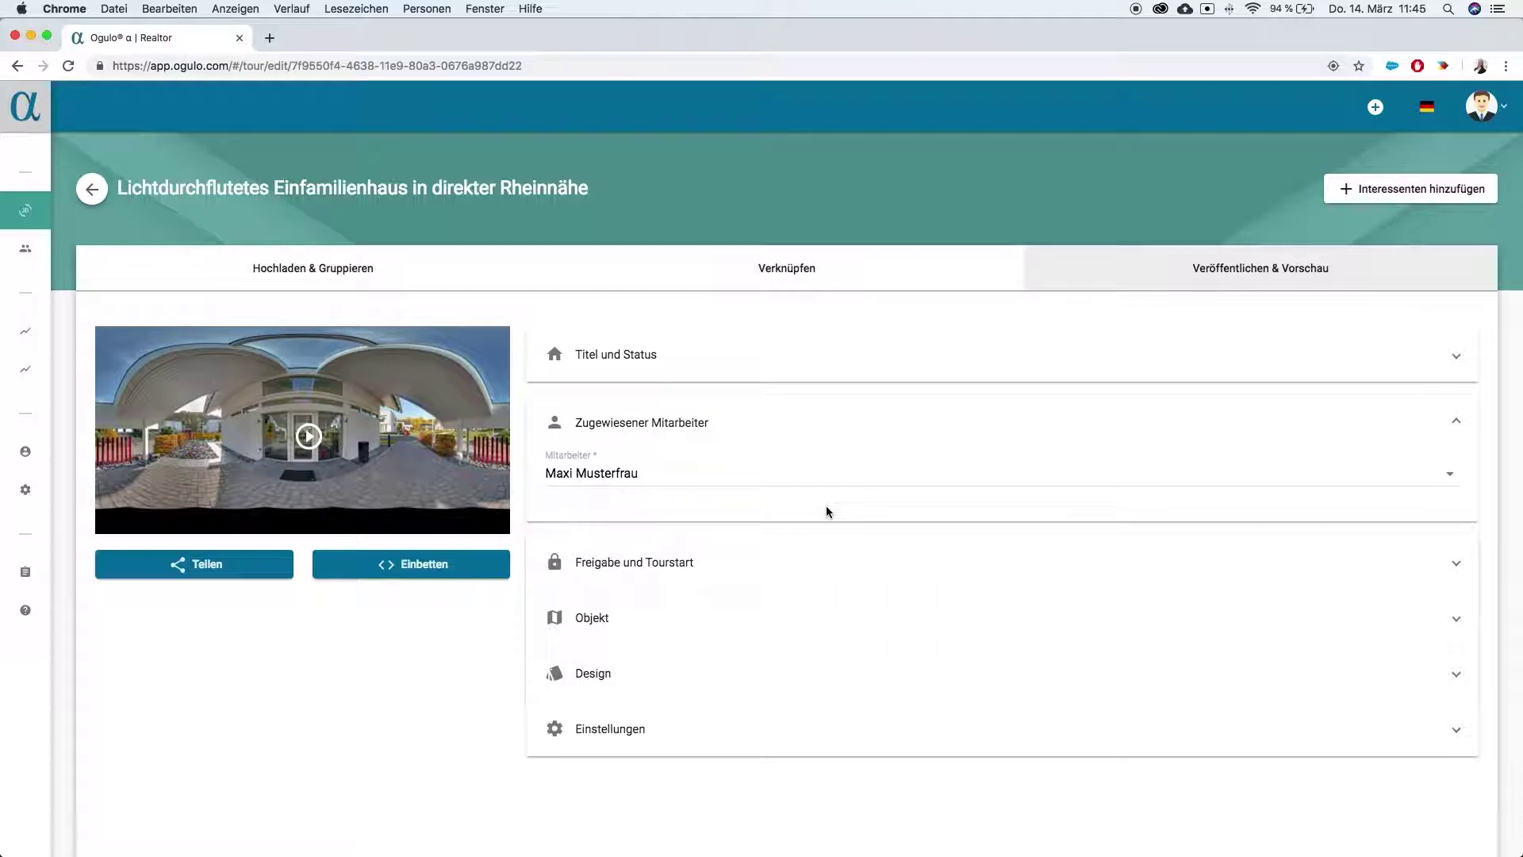
Review the release options for the tour, including the details of E-Mail-Freigabe
click(757, 468)
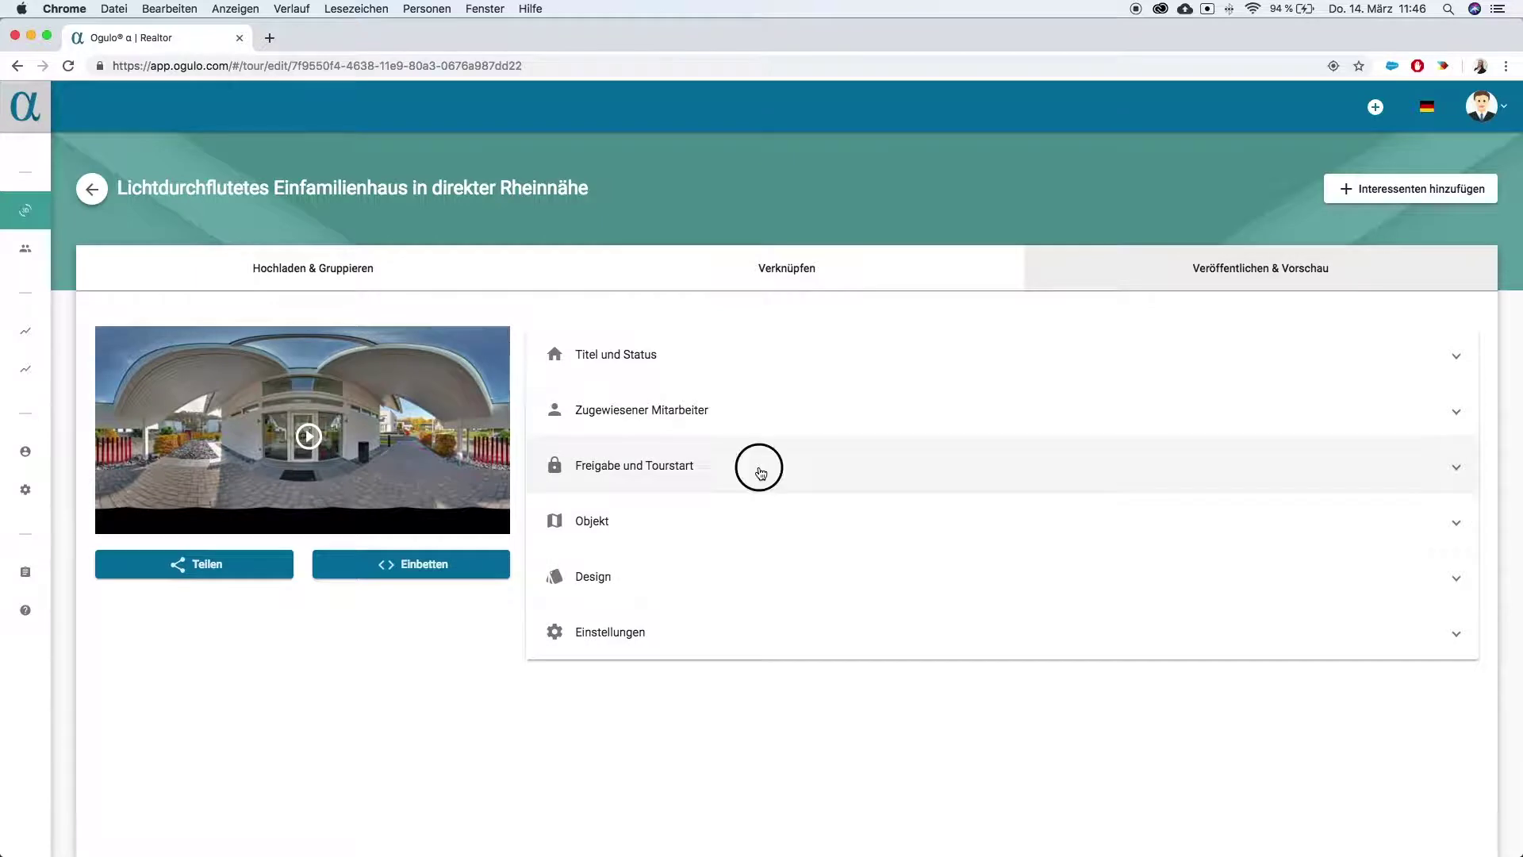
scroll(761, 474, down, 2)
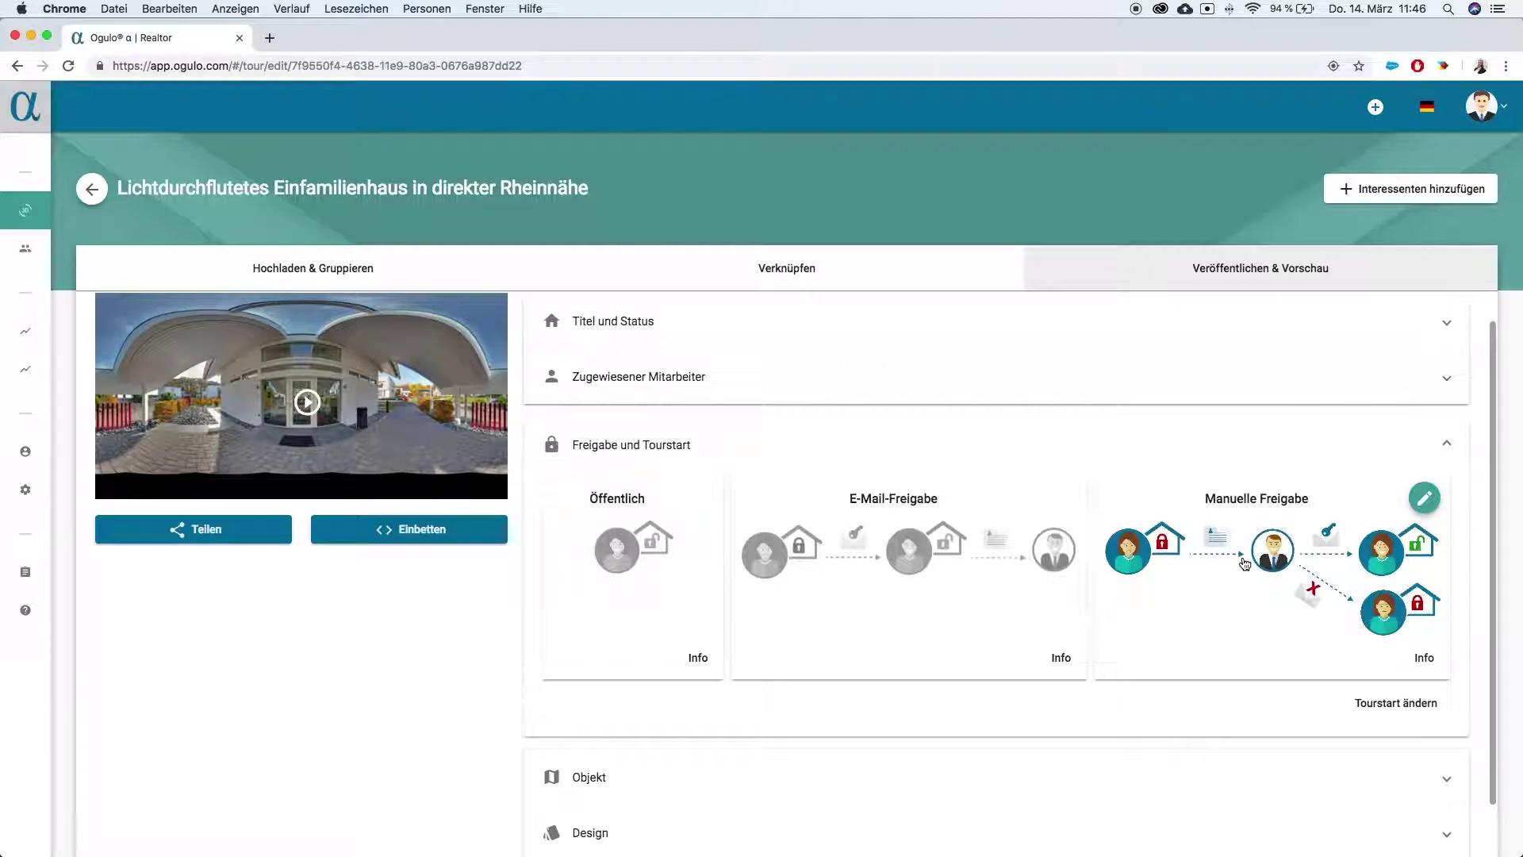
click(1060, 659)
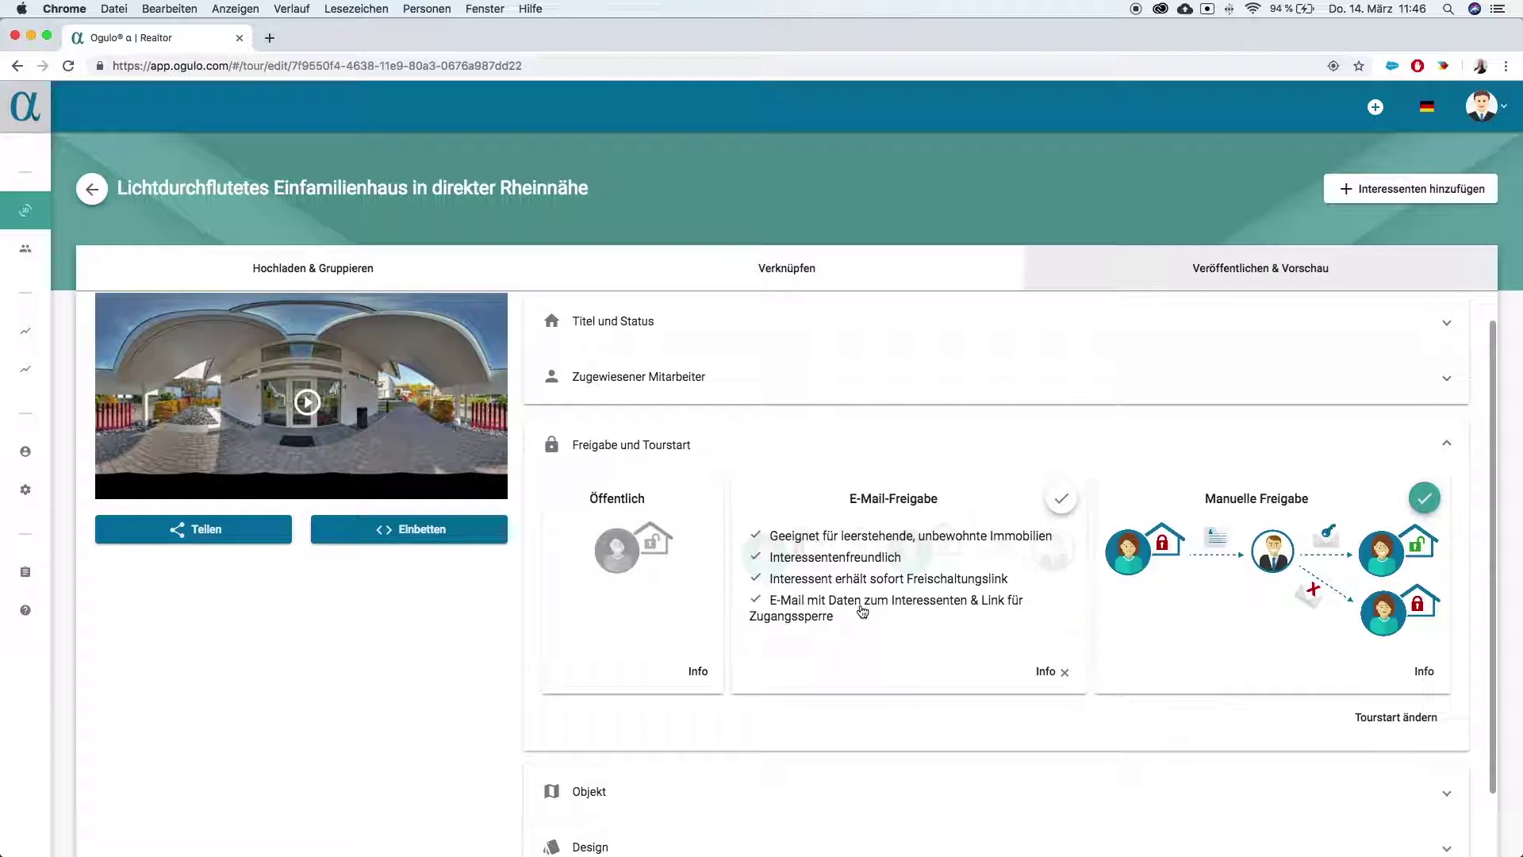
click(1057, 672)
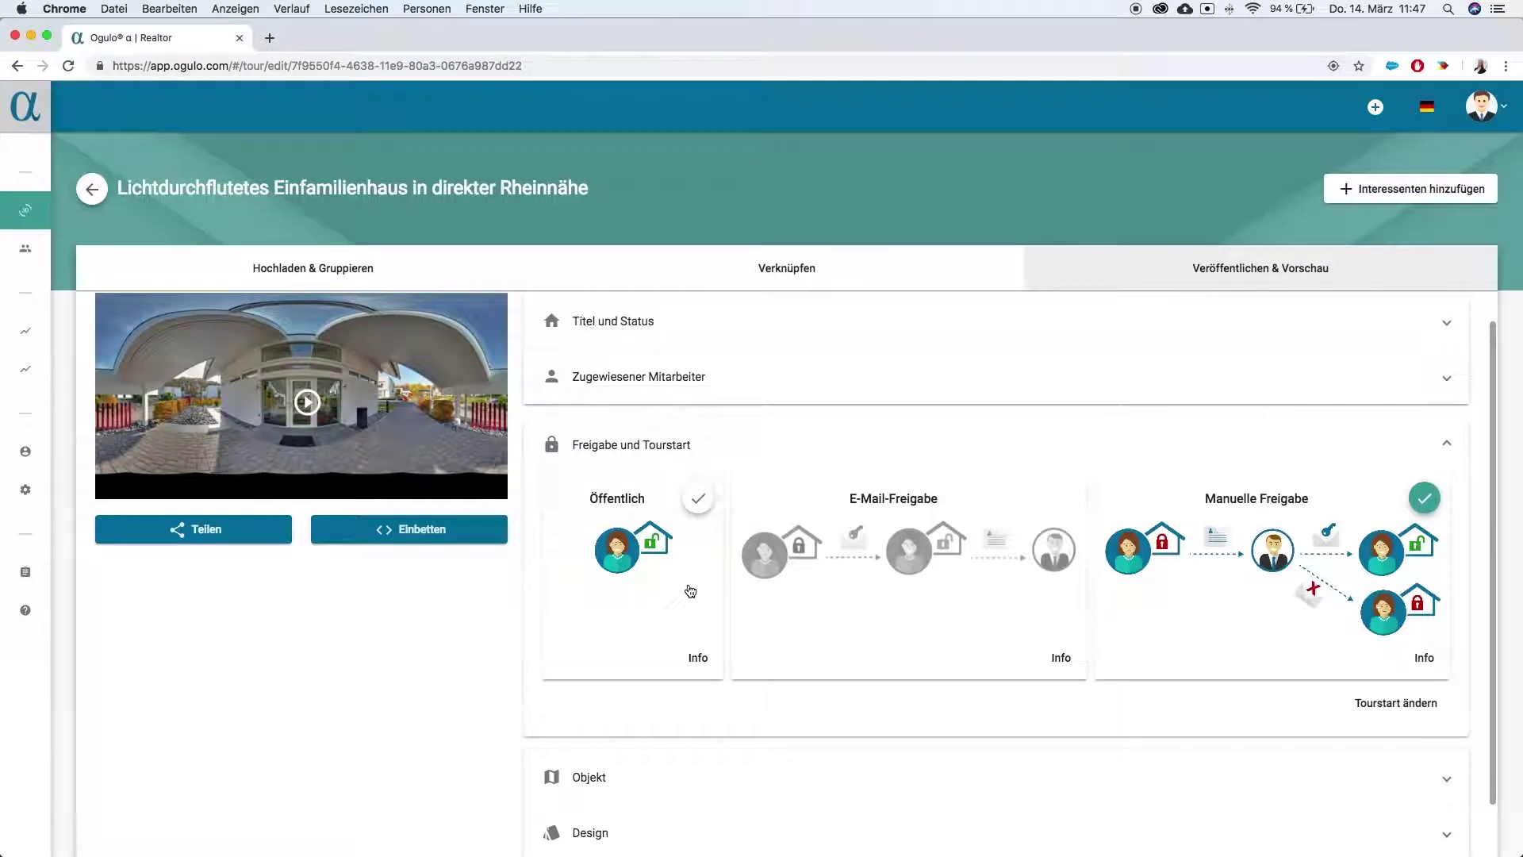
click(888, 596)
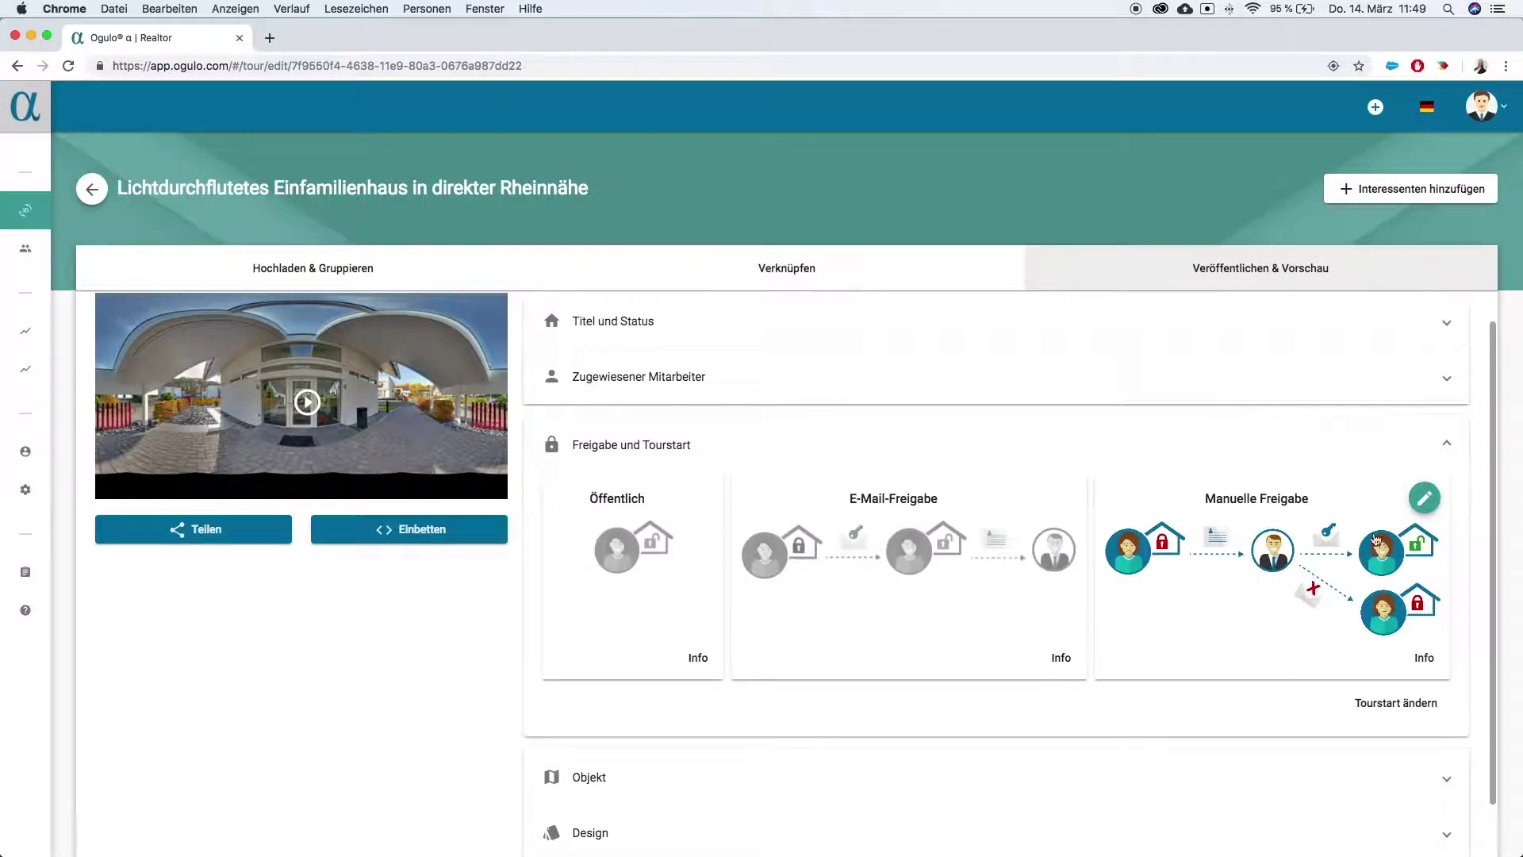
Under Manuelle Freigabe, make the Flur viewpoint on the Erdgeschoss public and set it as the new tour start
click(1425, 497)
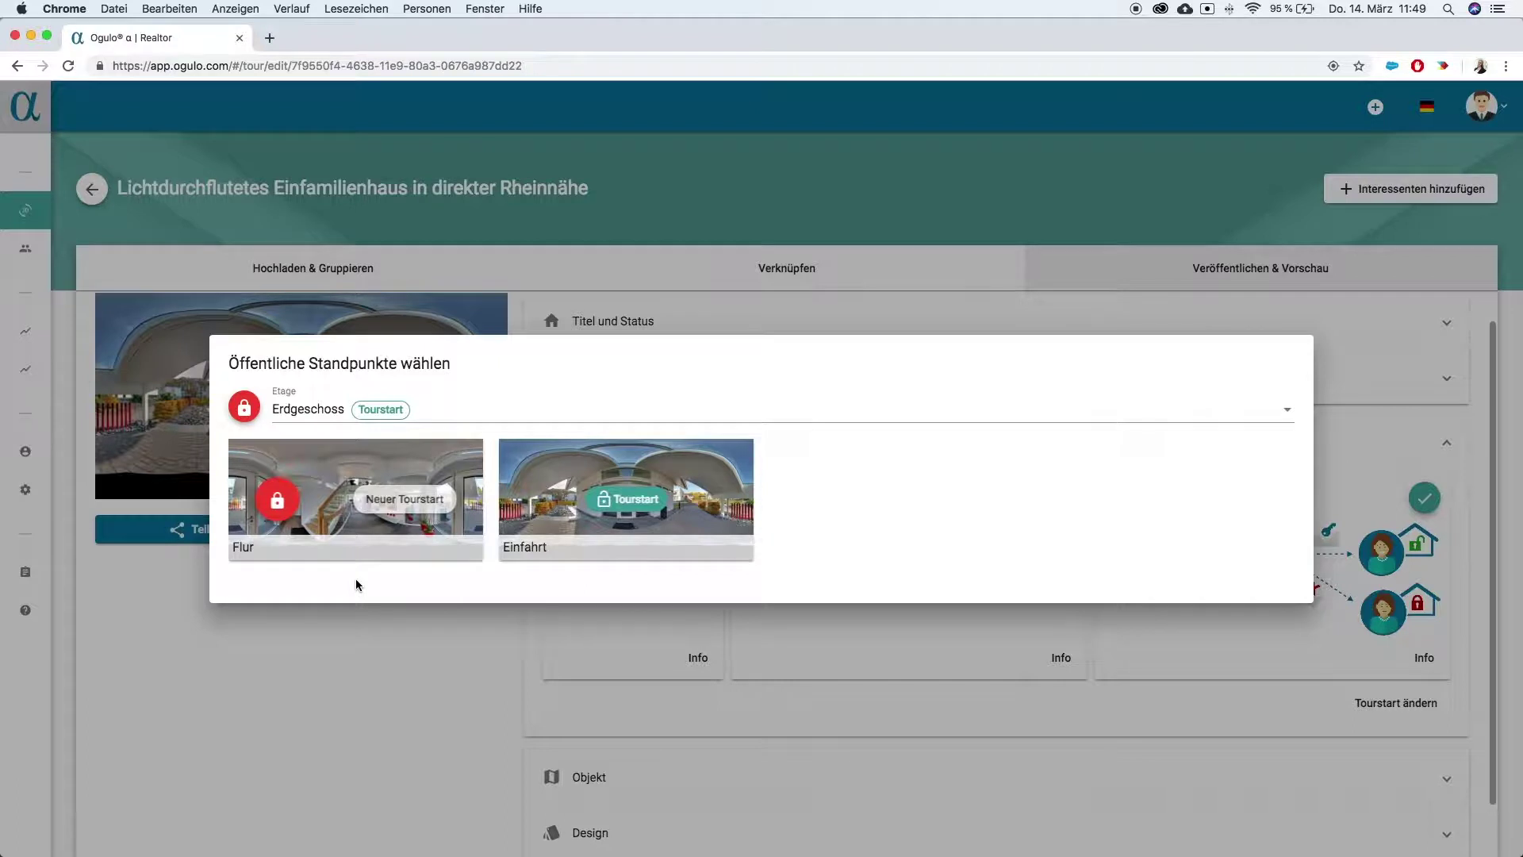
click(276, 499)
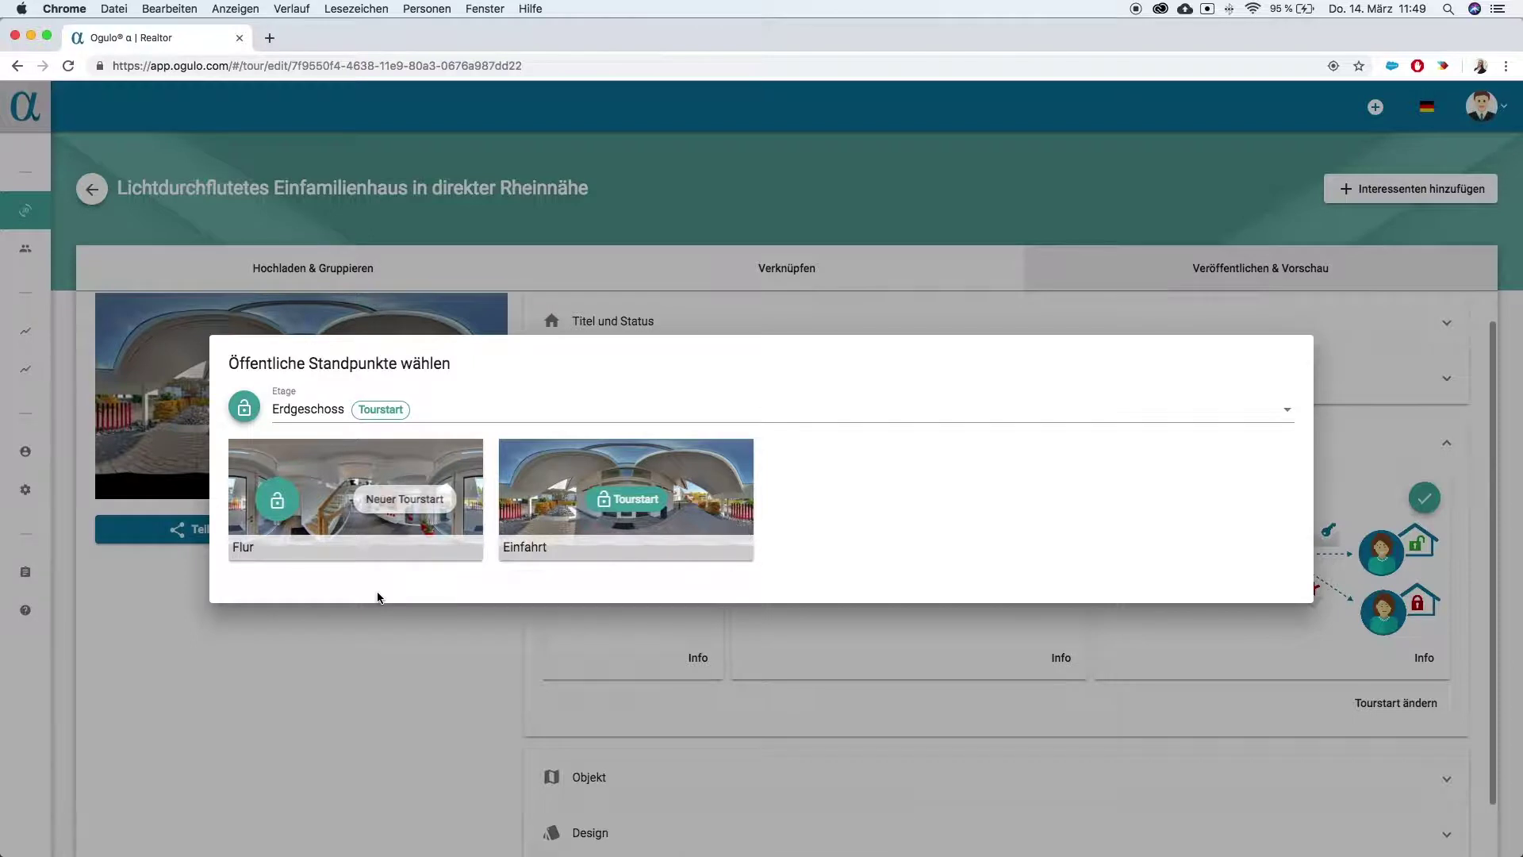
click(405, 502)
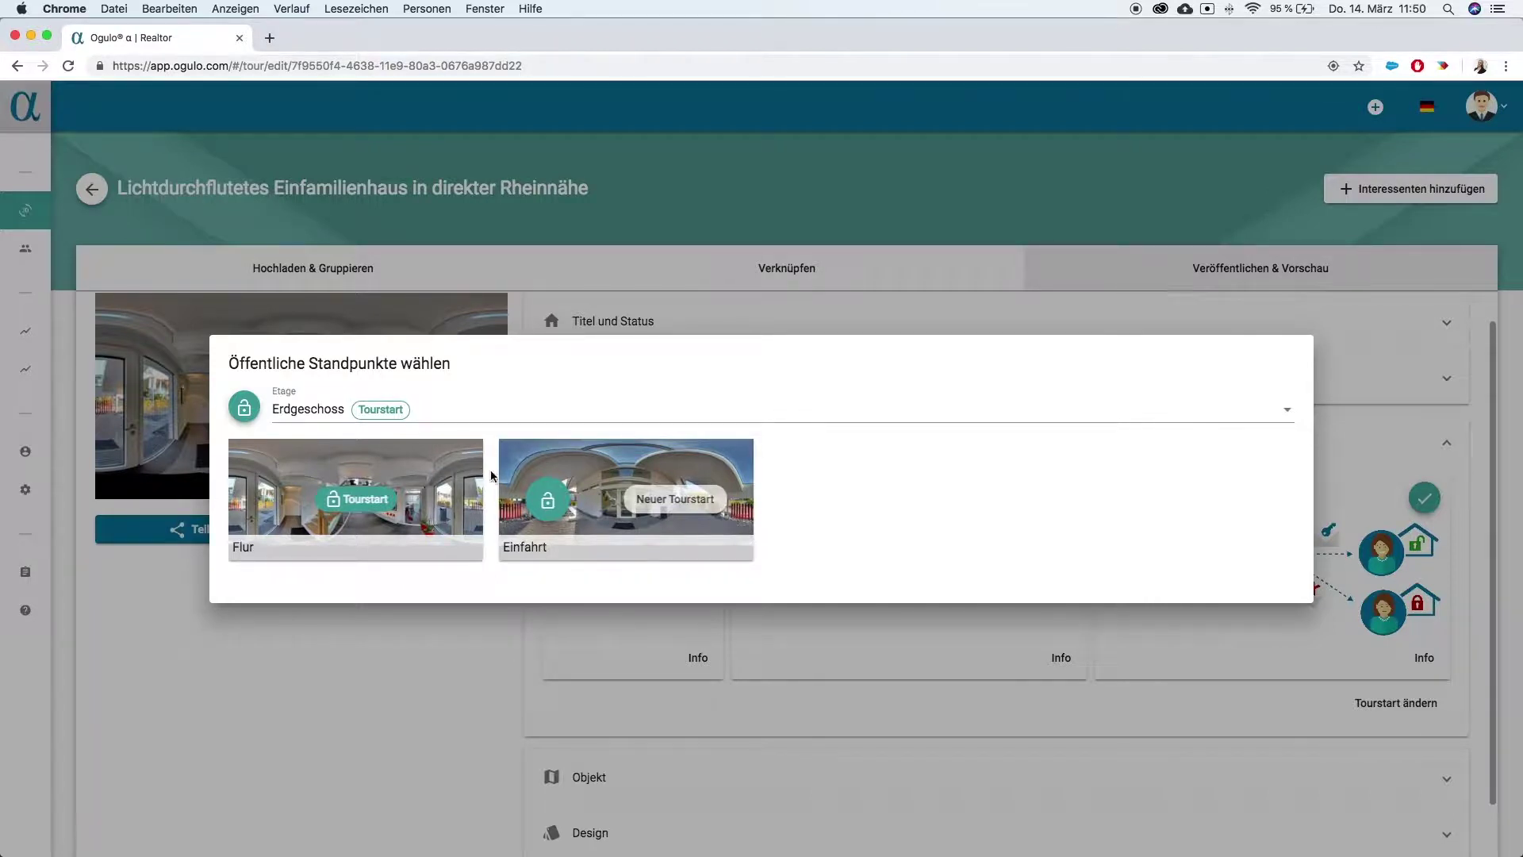
click(316, 411)
click(312, 467)
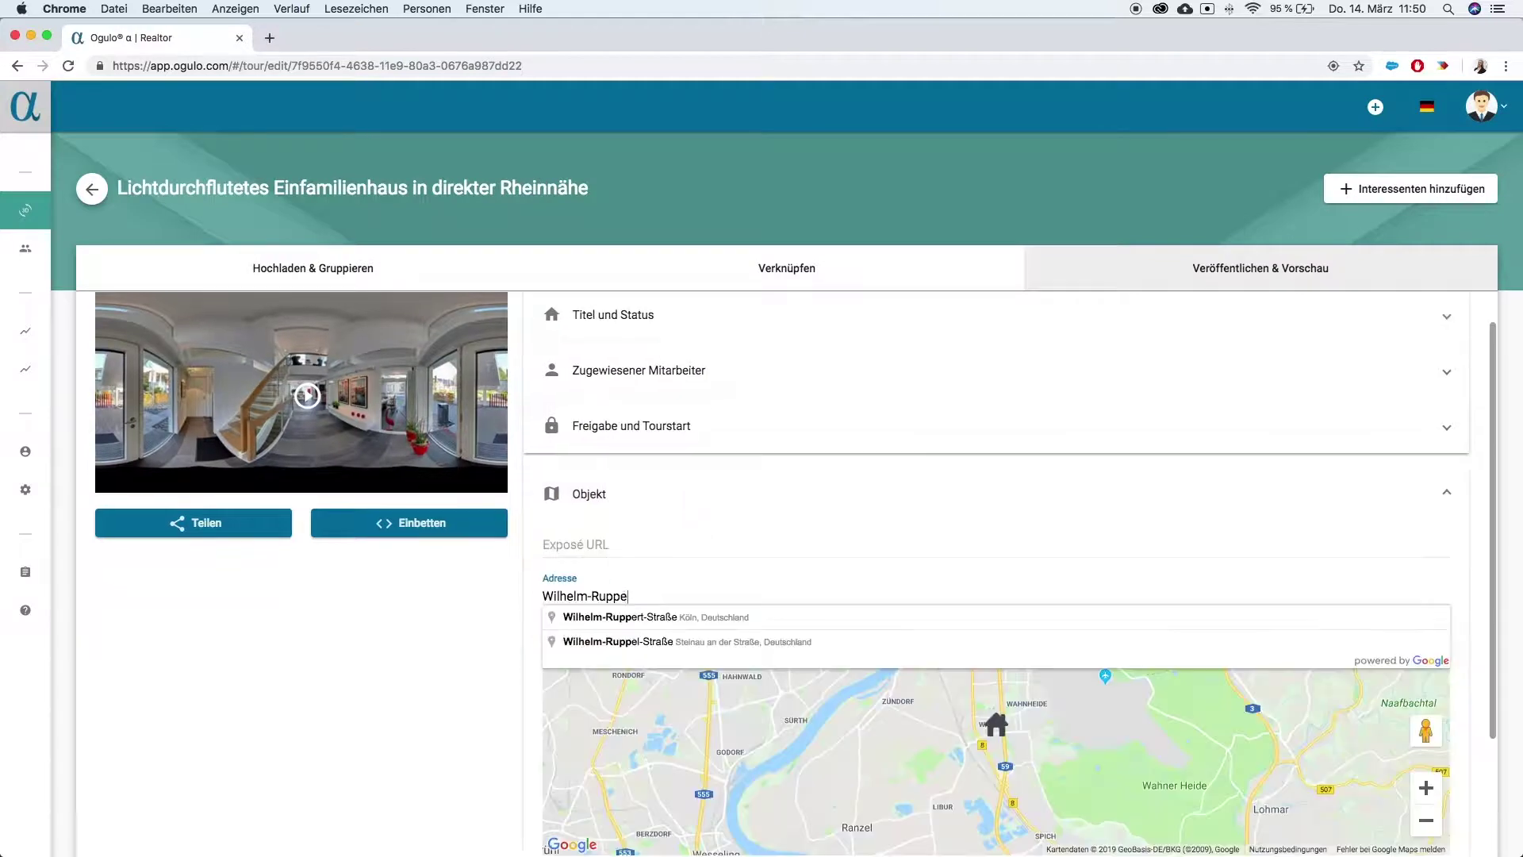
Complete the property's street address under Objekt using the matching address suggestion
text(t)
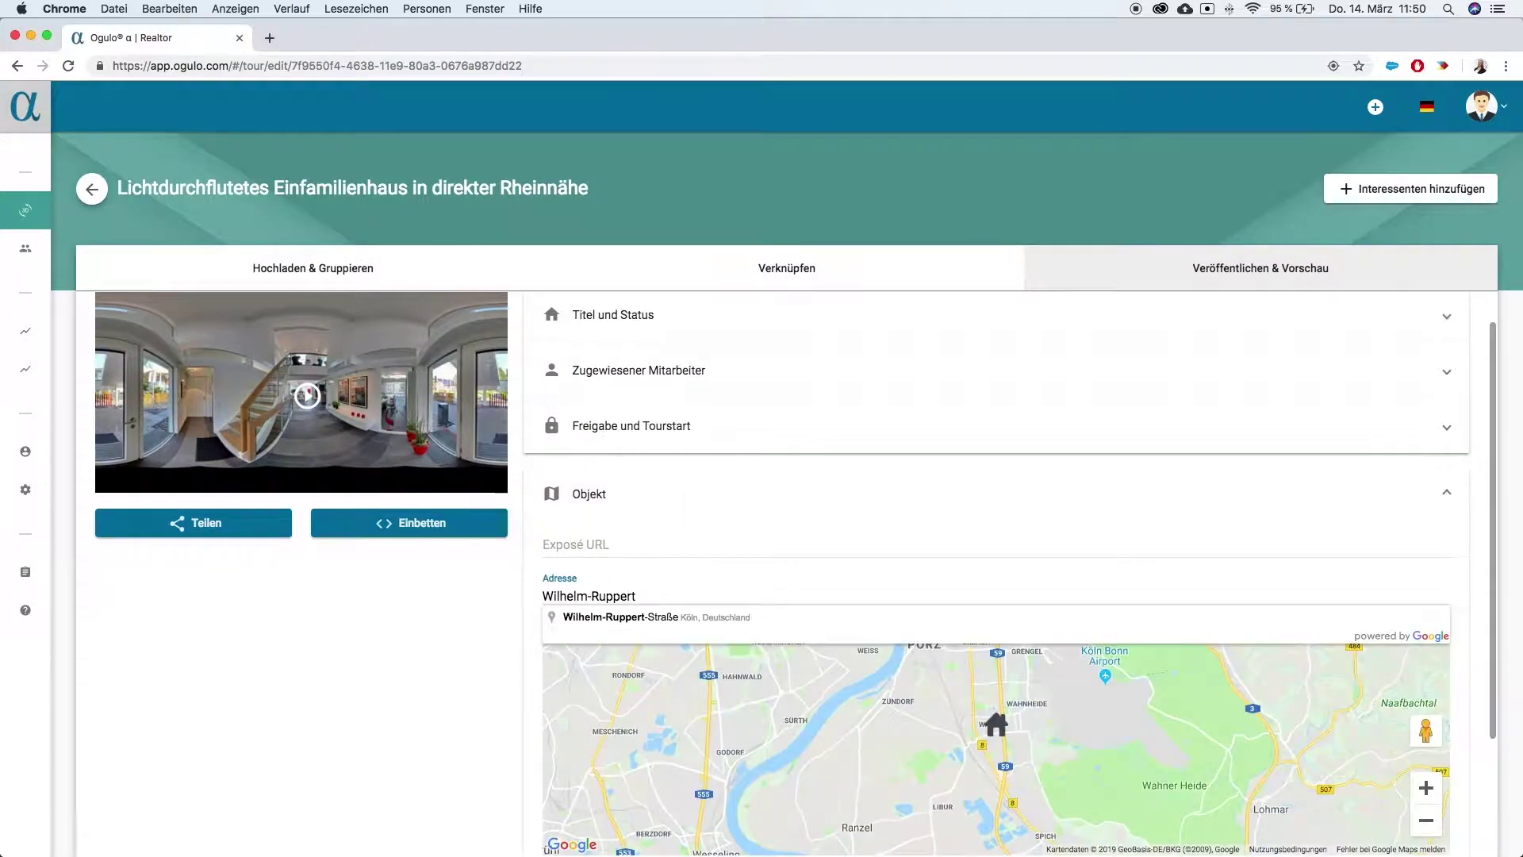
click(641, 625)
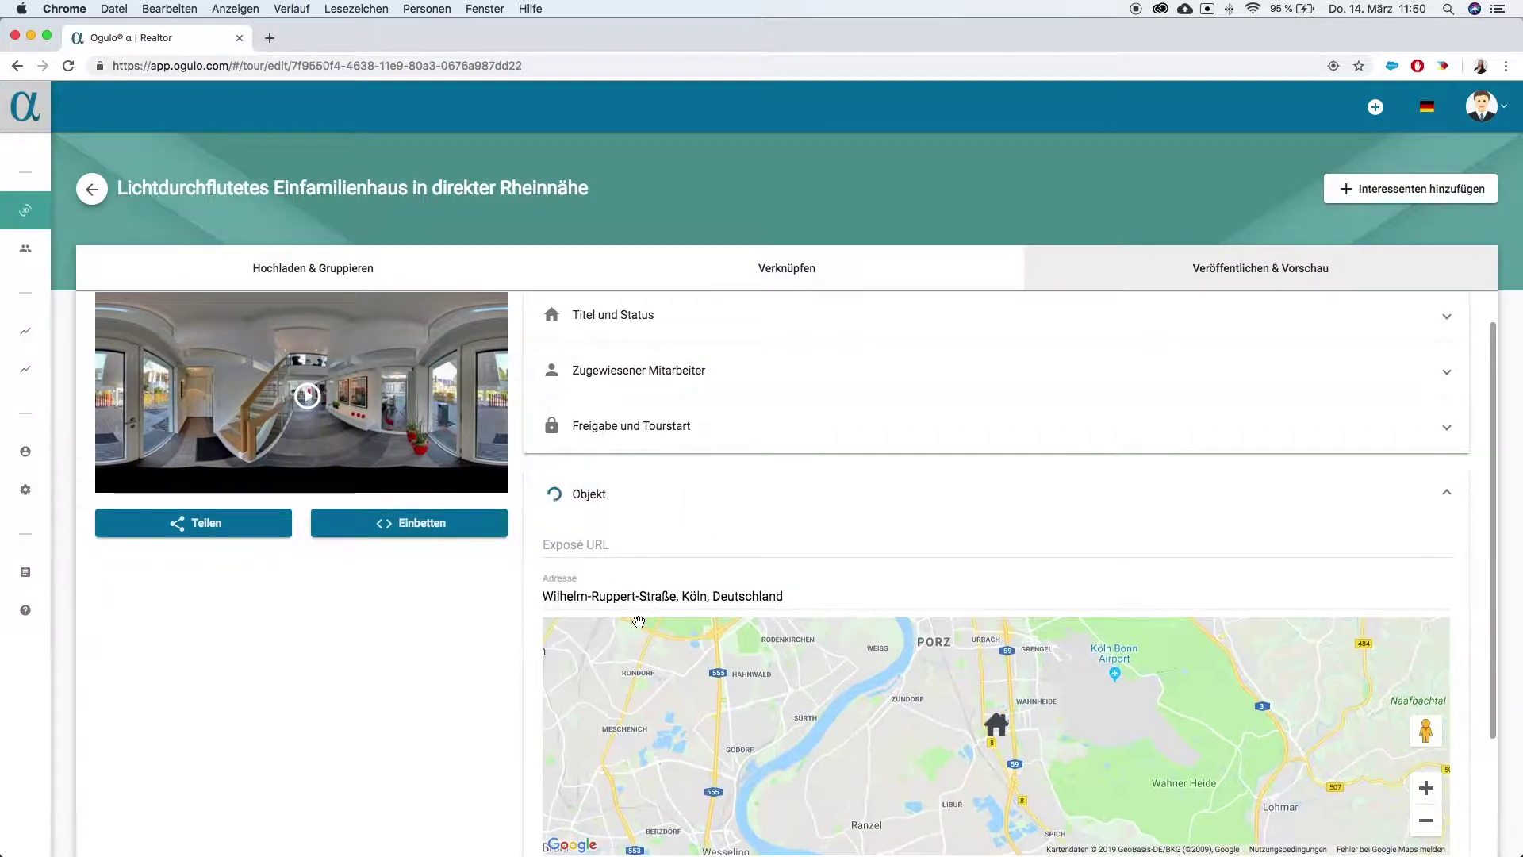
drag(1075, 774, 970, 749)
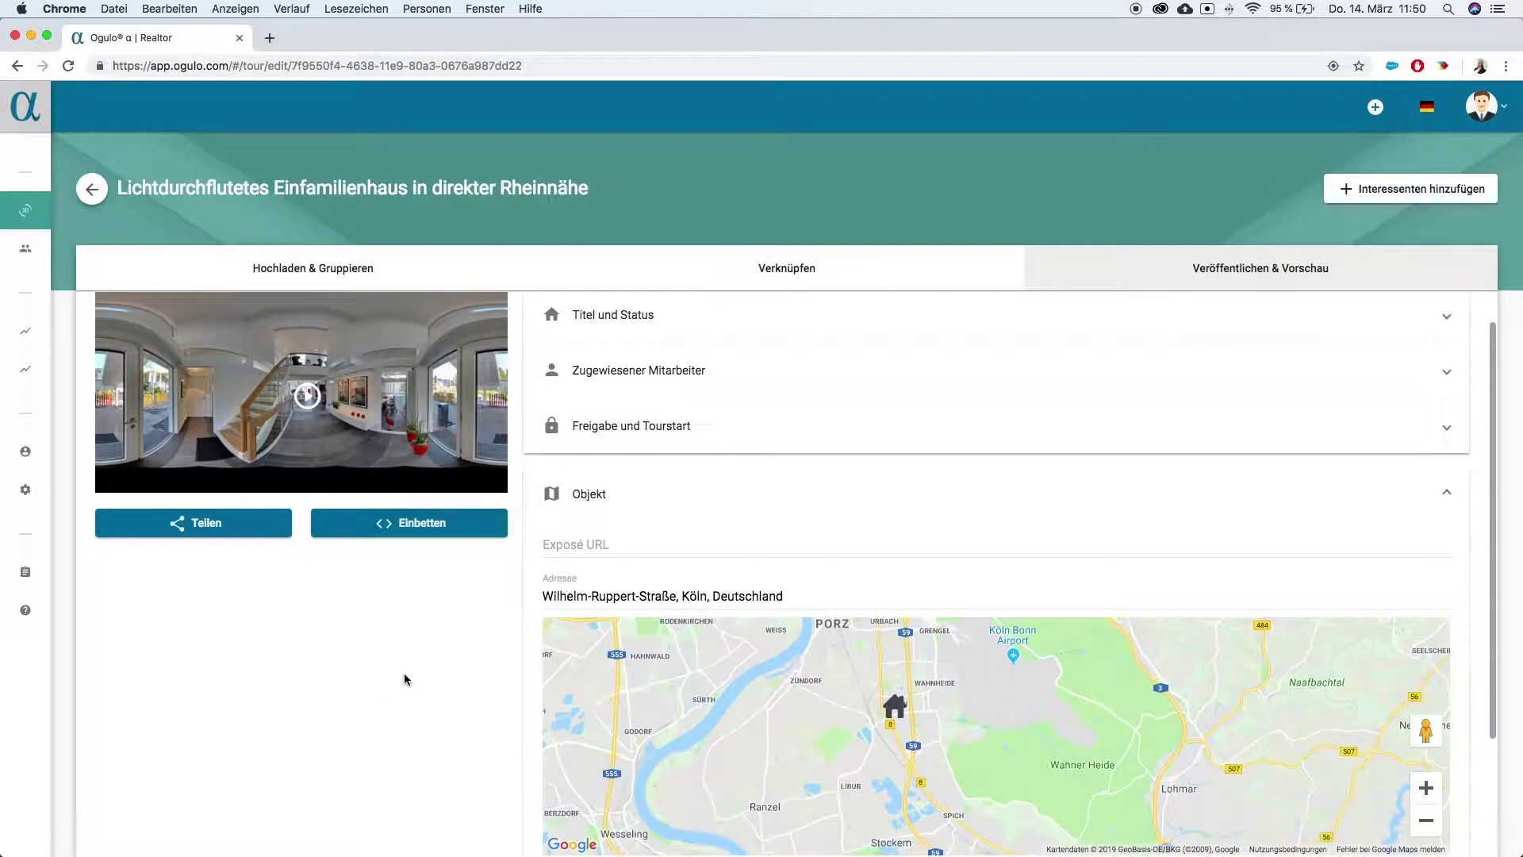
click(683, 498)
Turn on the Vermessungs-Tool in the tour's Einstellungen and open the Musik selection
scroll(810, 526, down, 3)
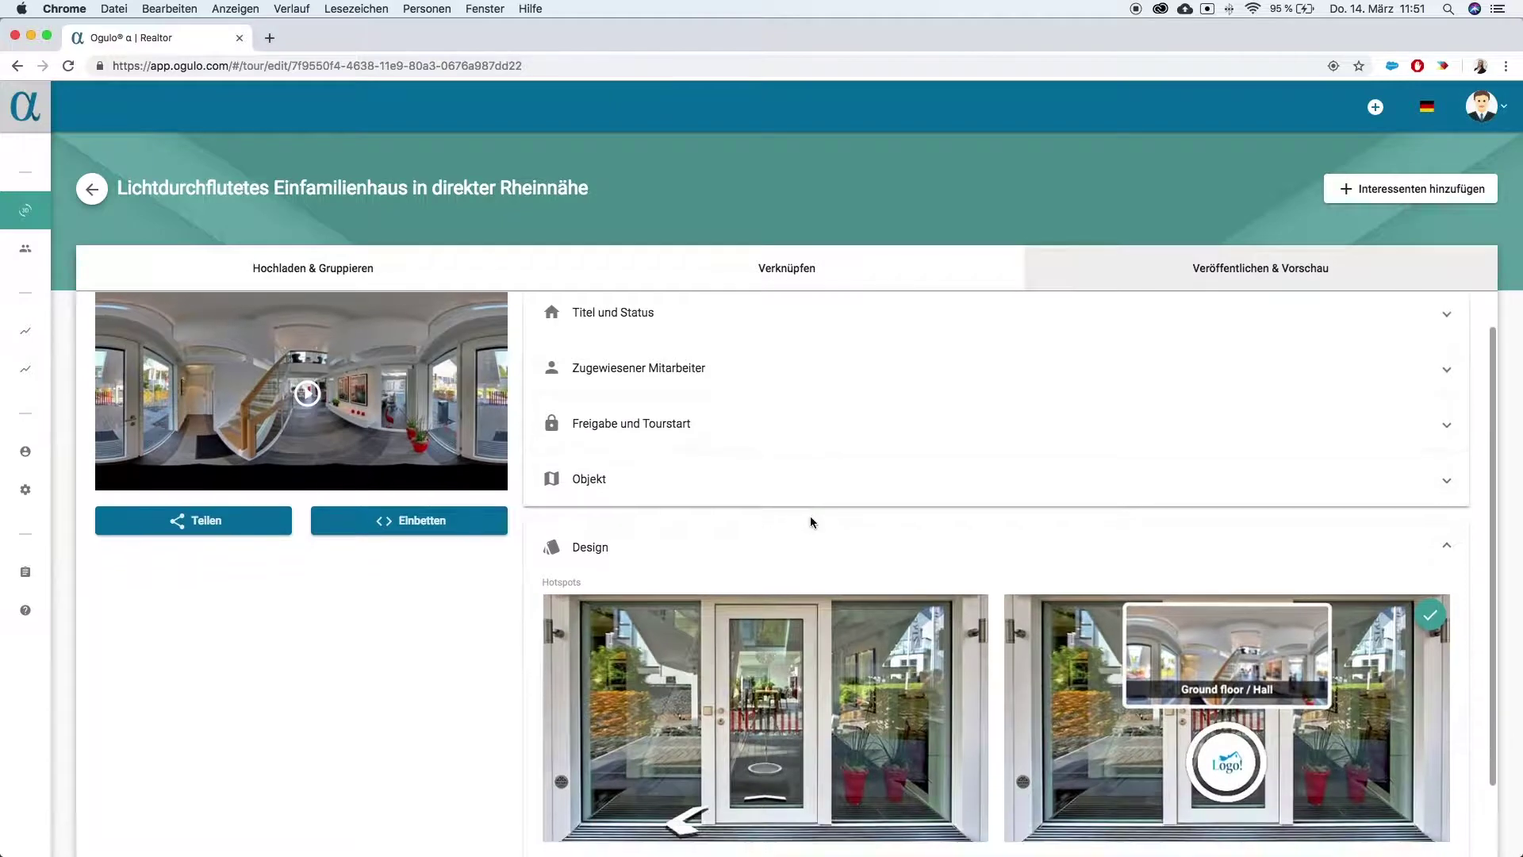
scroll(813, 523, down, 1)
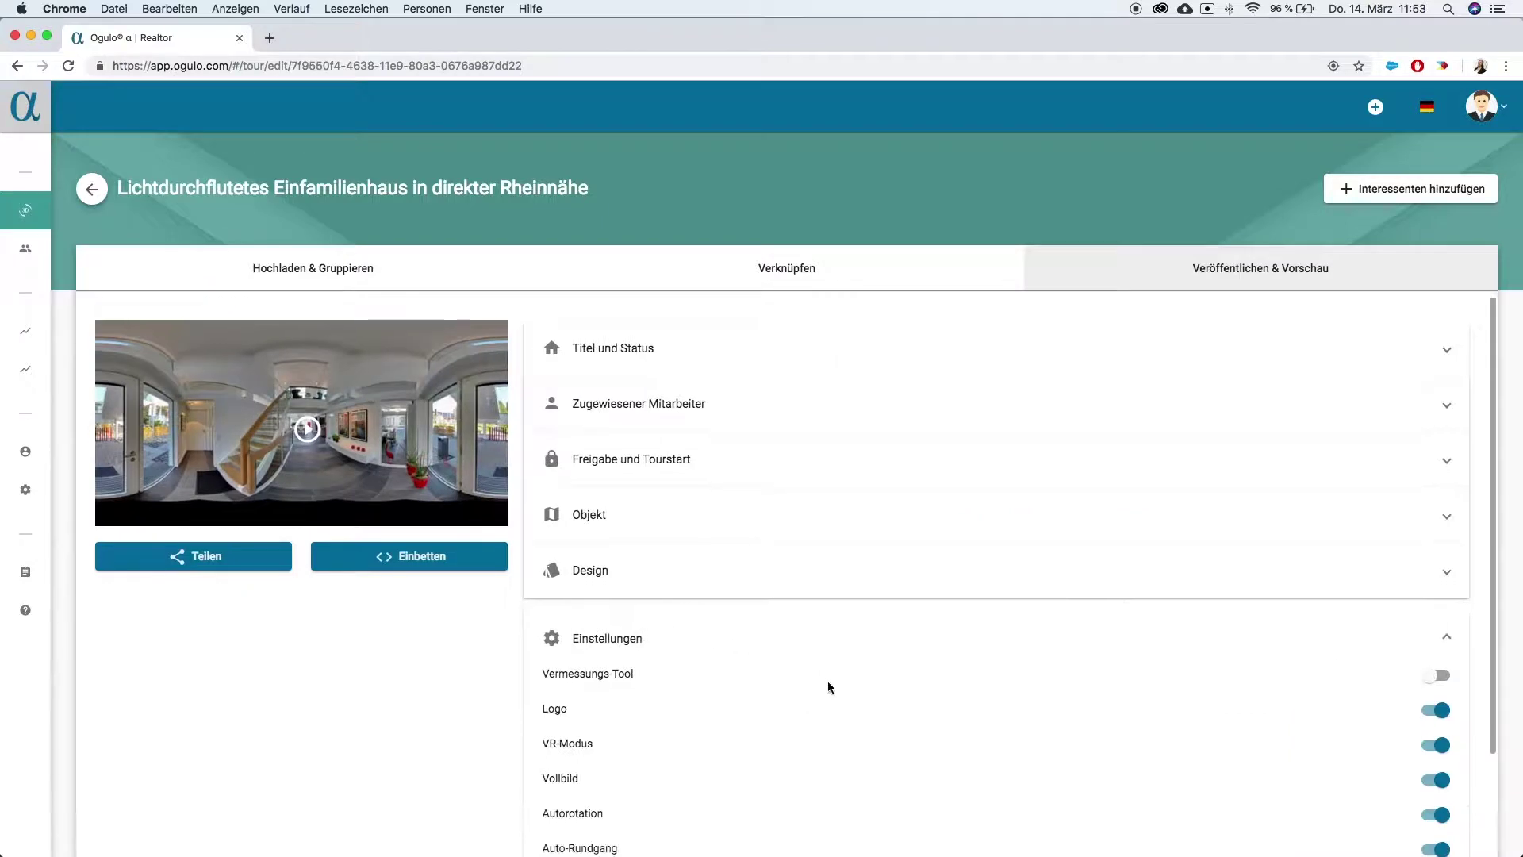
scroll(827, 683, down, 3)
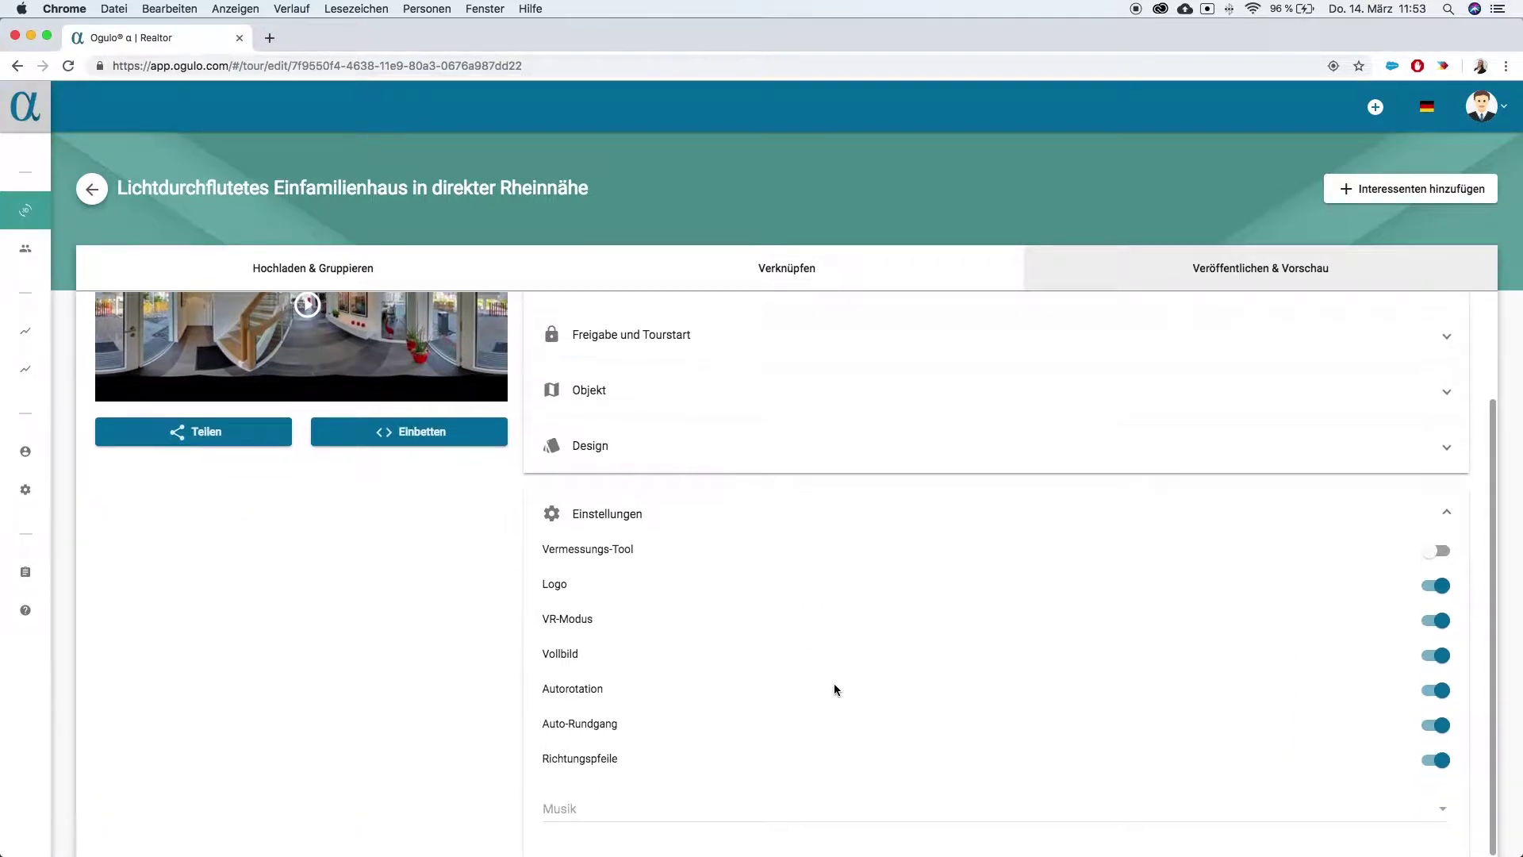
click(1434, 552)
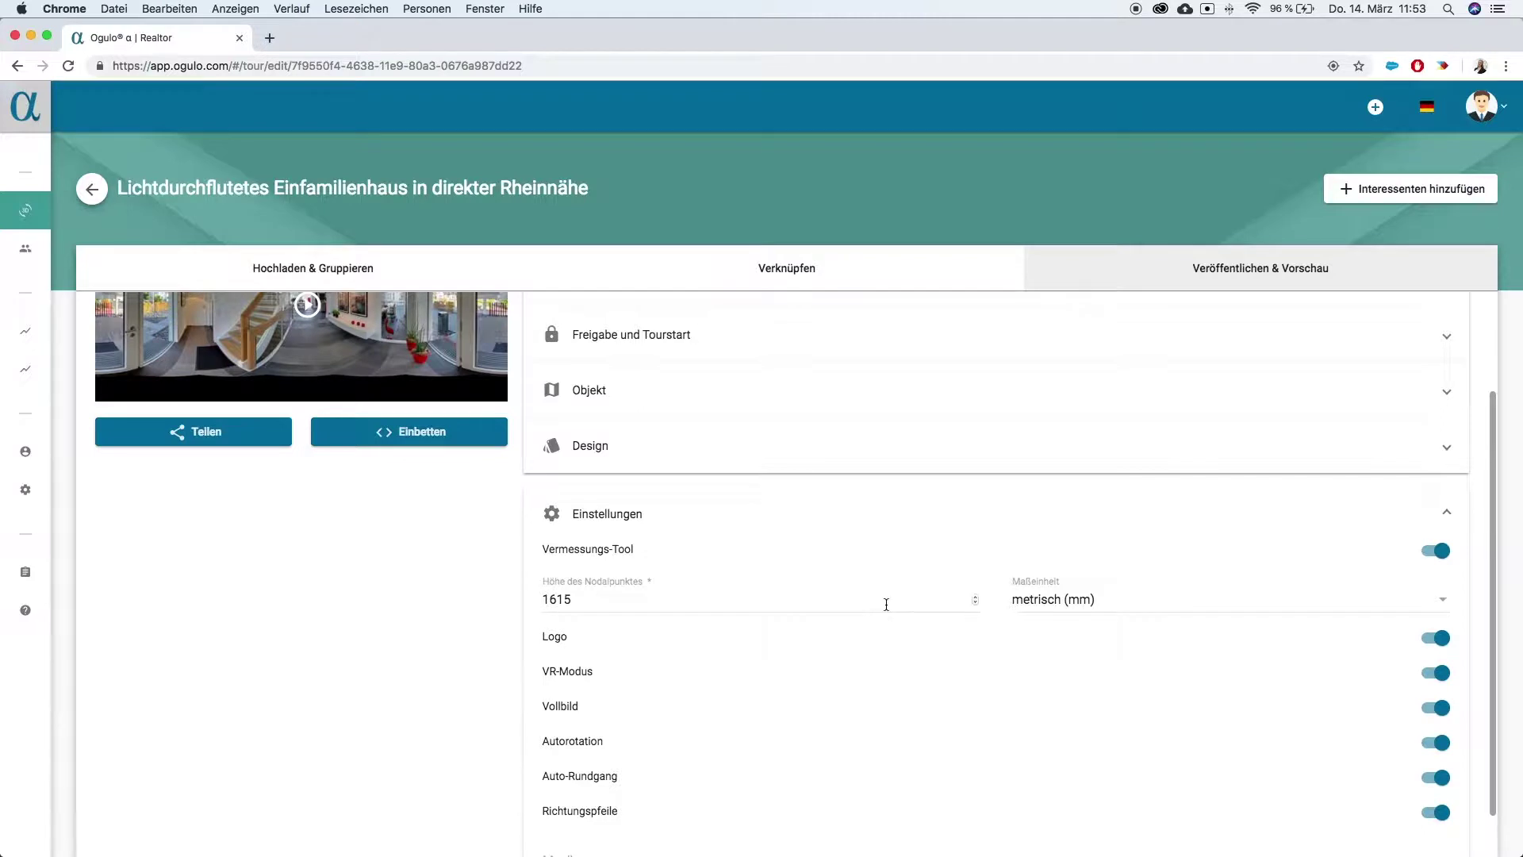
scroll(880, 615, down, 2)
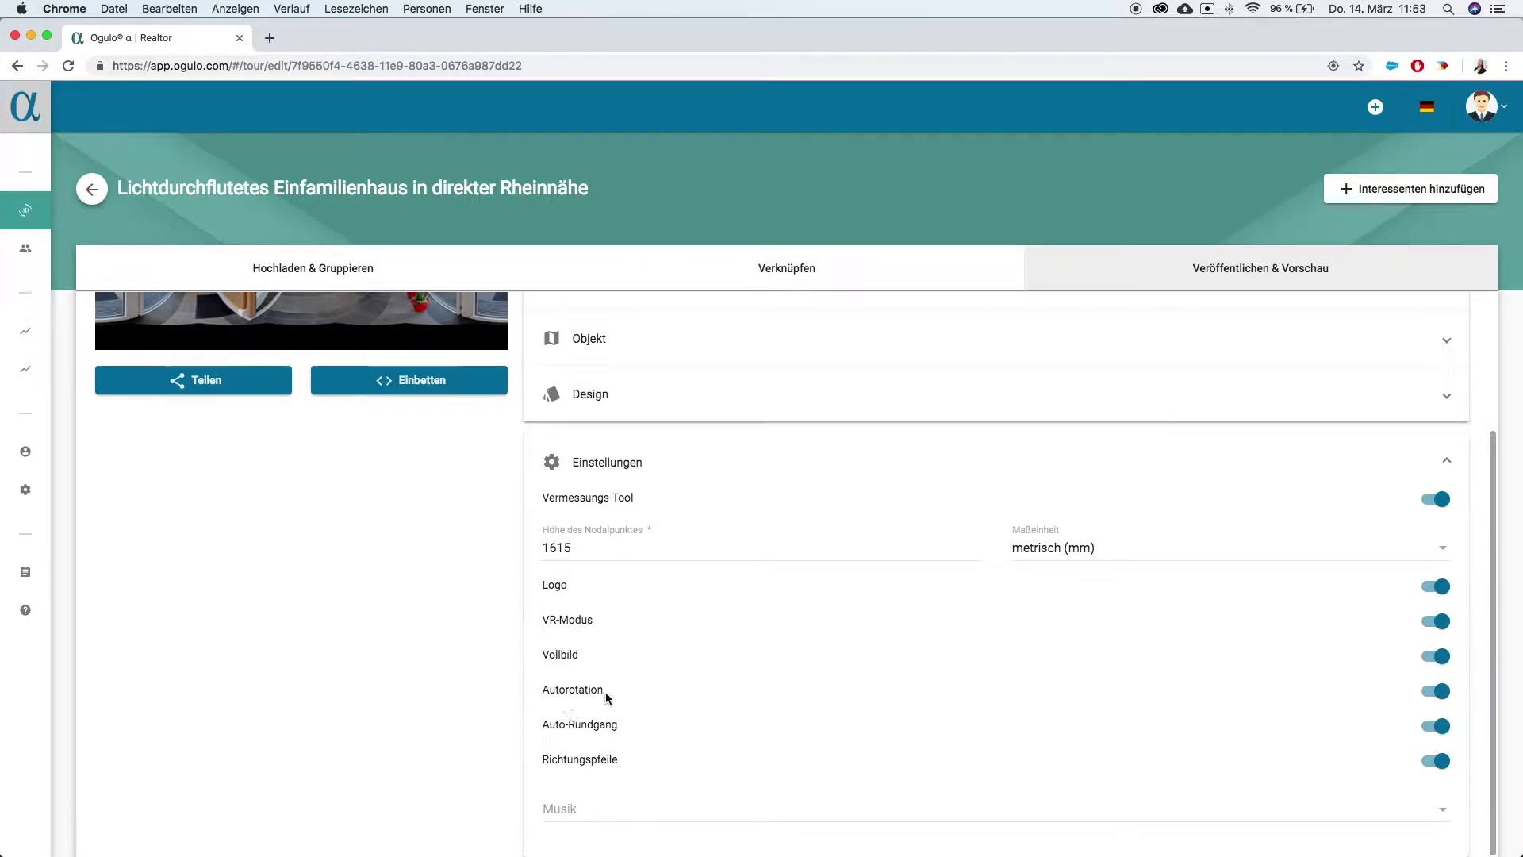
click(578, 810)
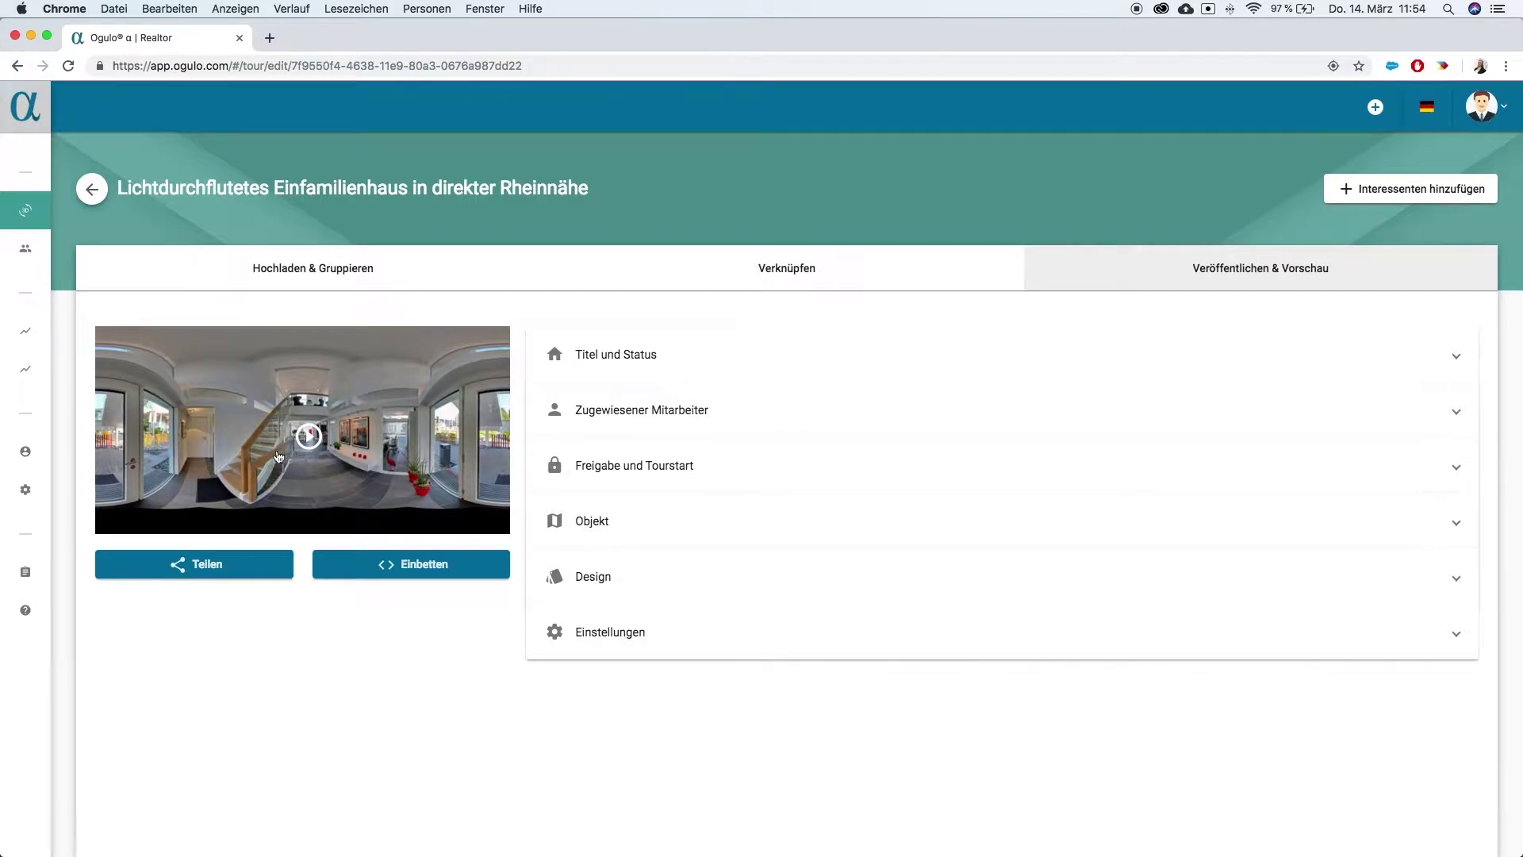
Play the tour preview, dismiss the welcome message and look around the panorama
click(308, 435)
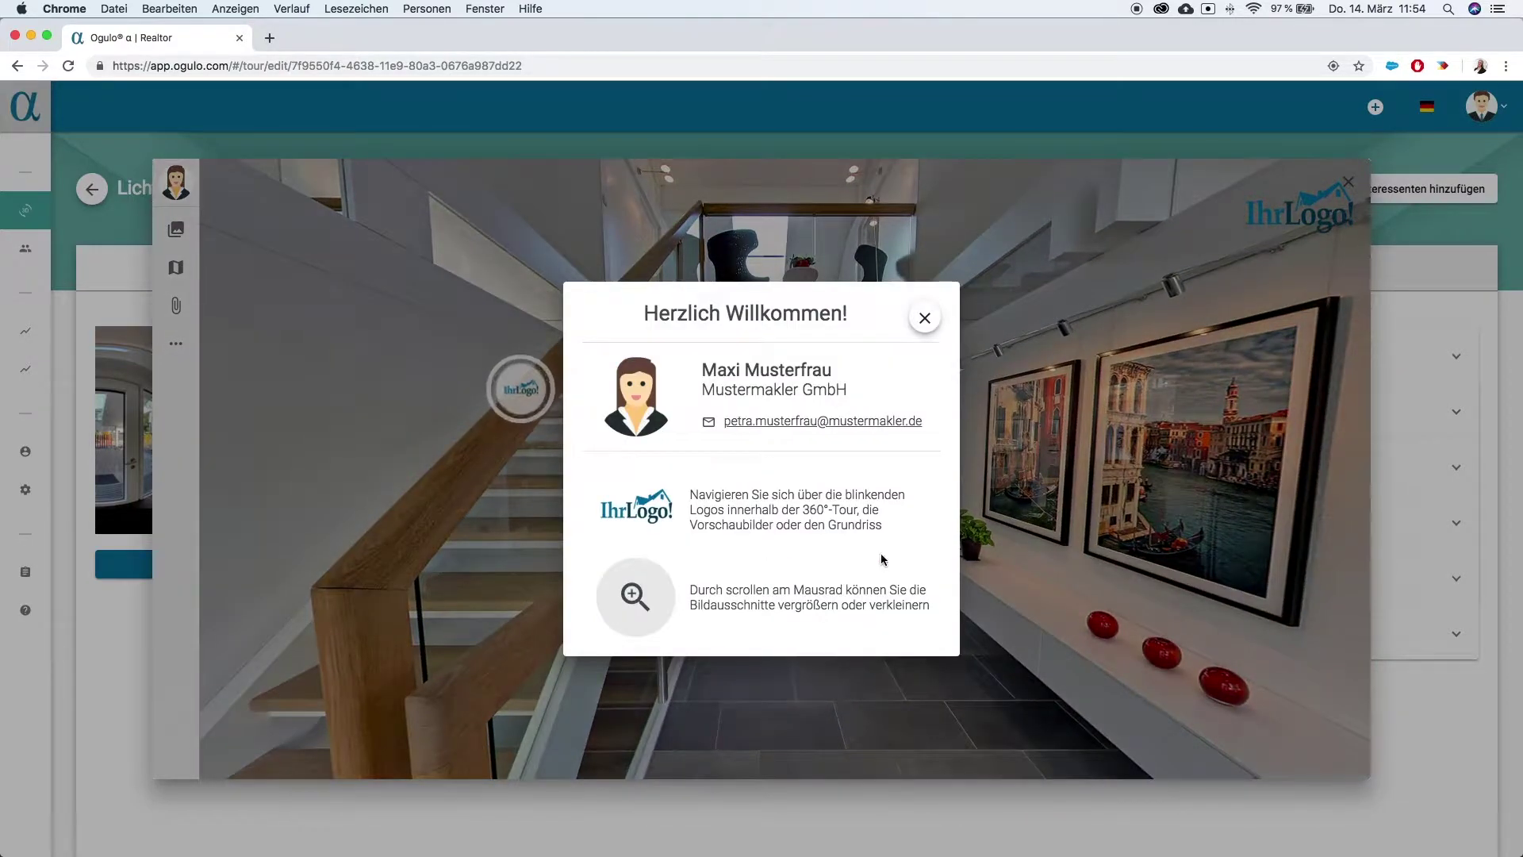
click(924, 318)
drag(702, 563, 945, 558)
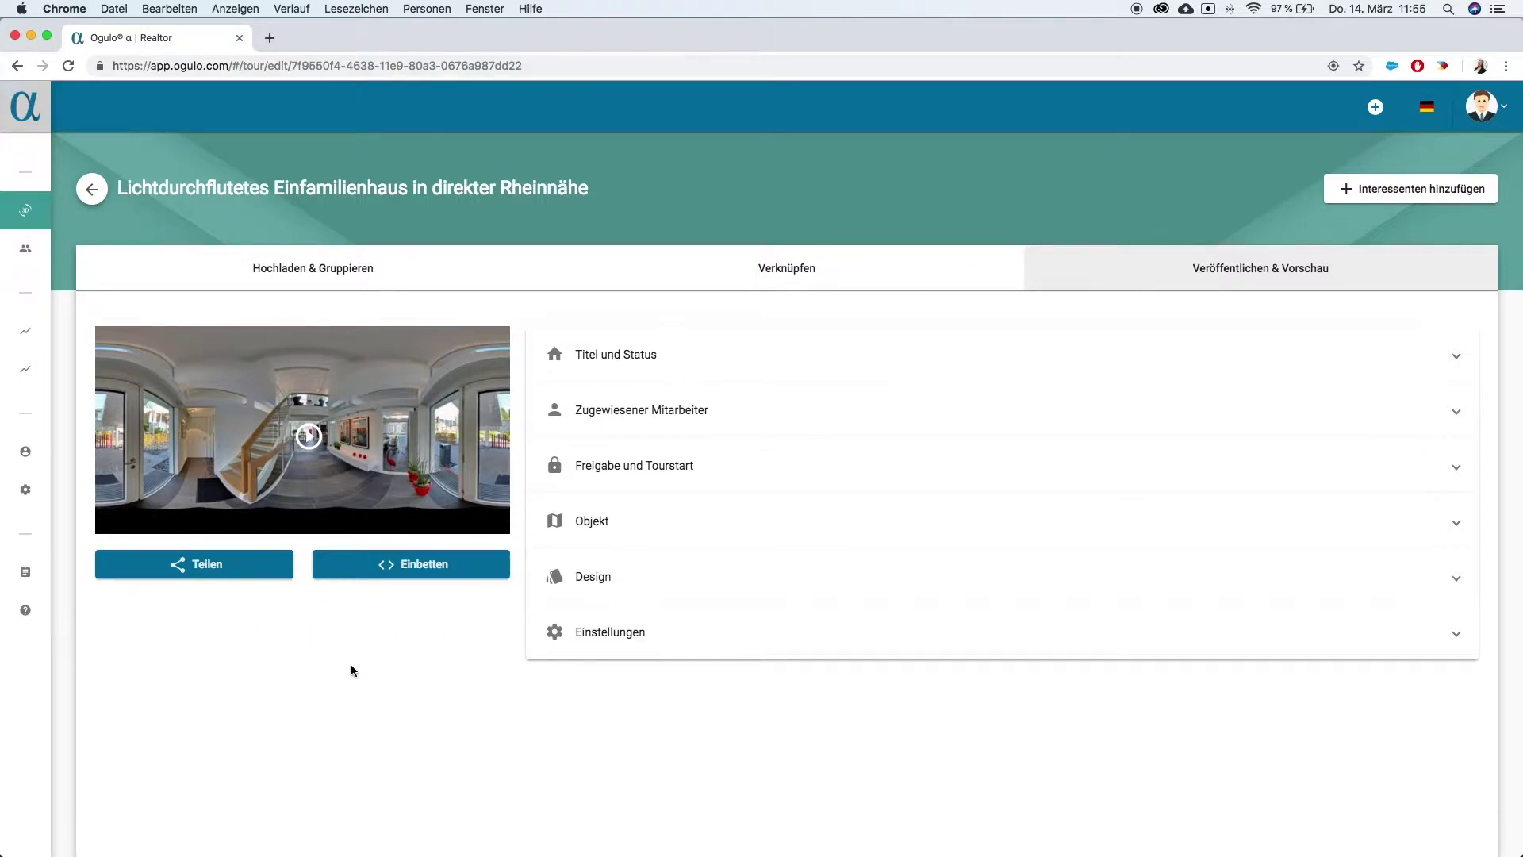
Share the tour using the link option
click(197, 564)
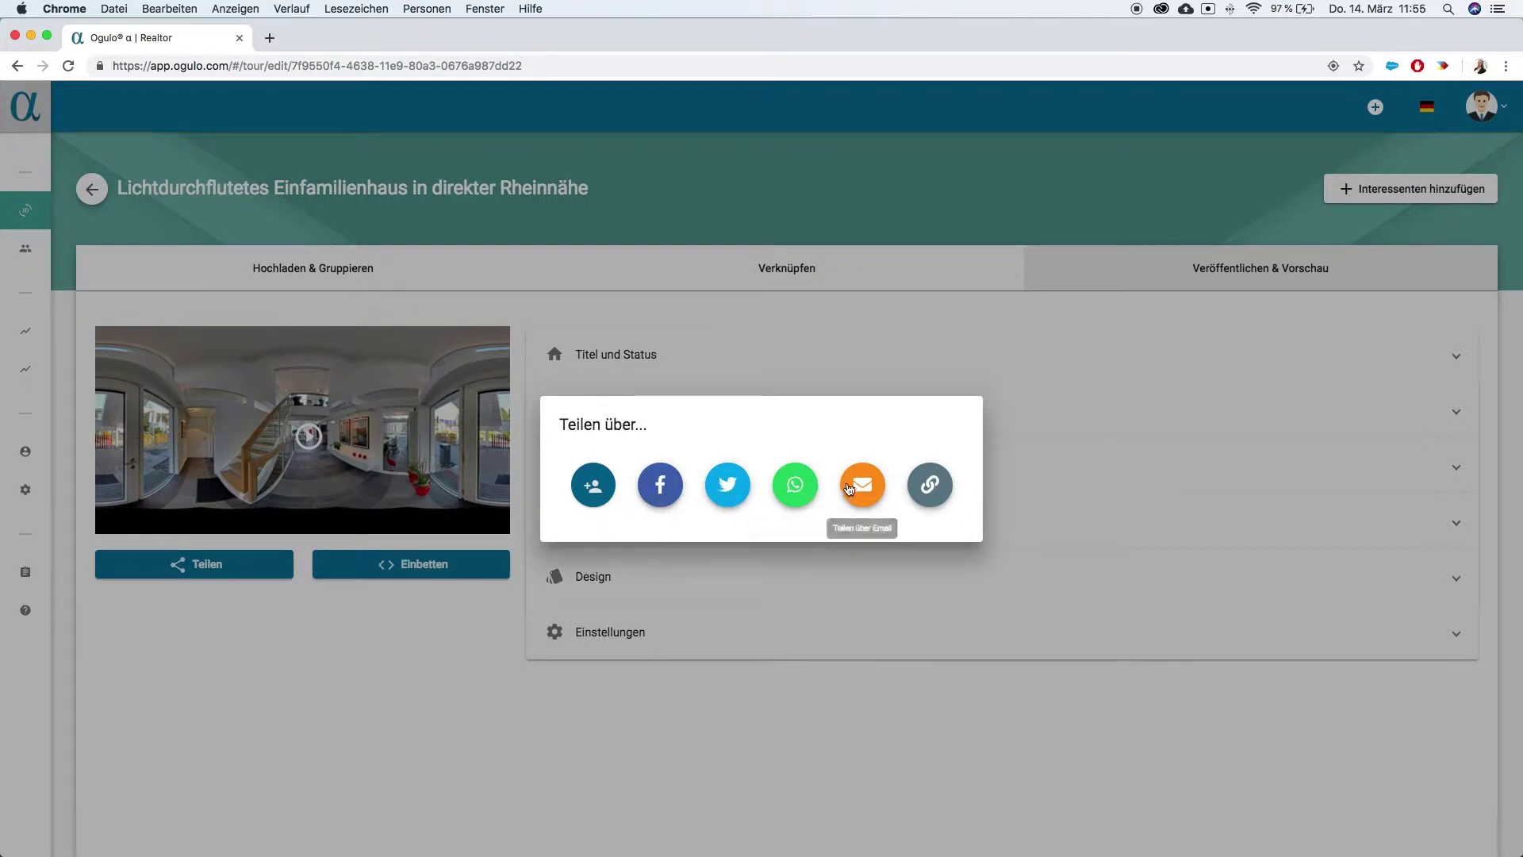
click(933, 489)
click(419, 625)
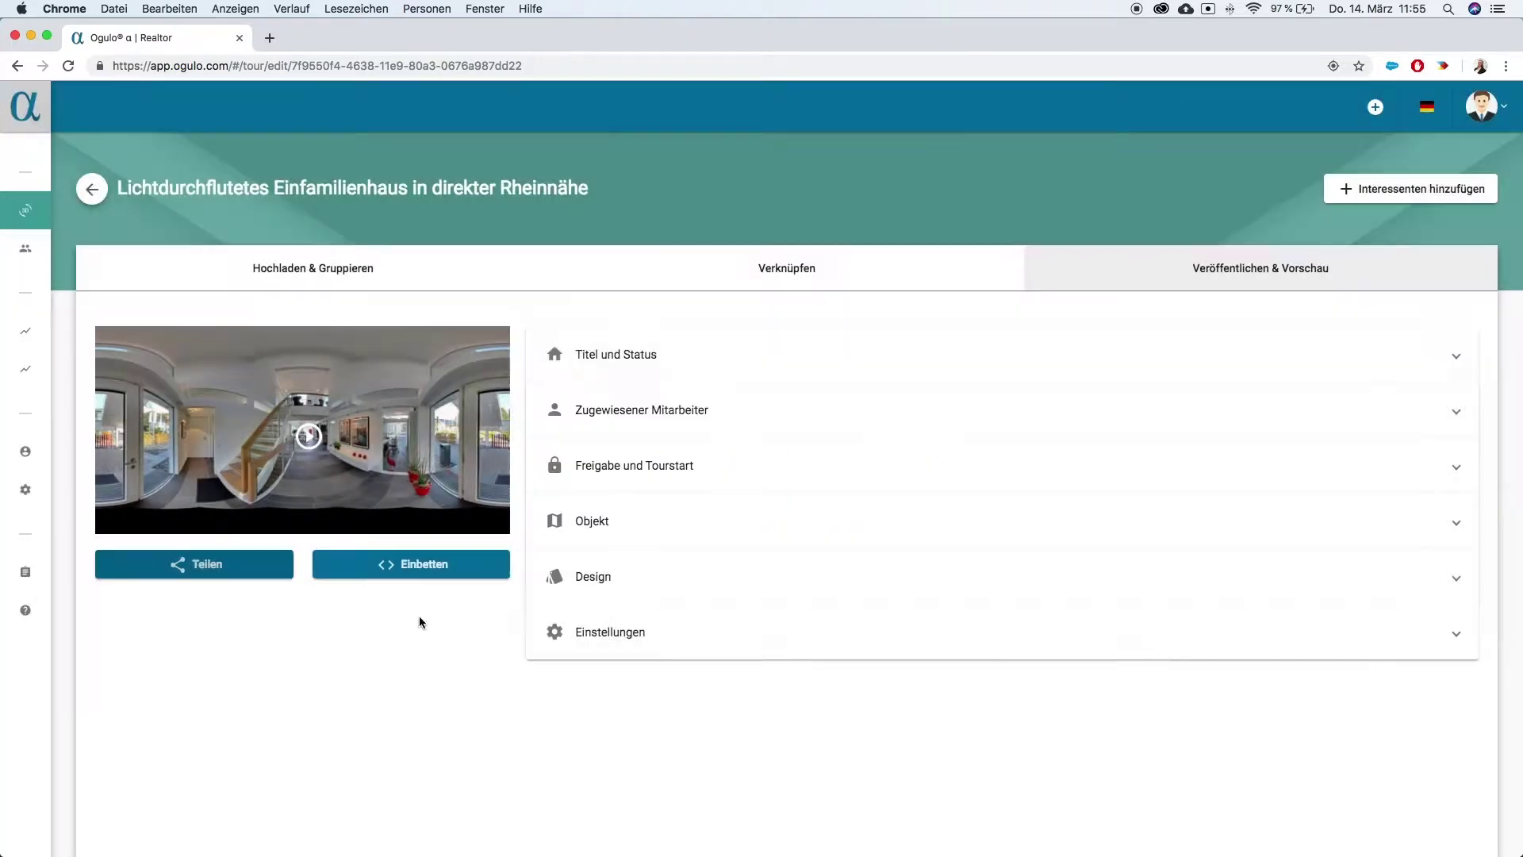
View the tour's embedding codes for embedding on a page and for Vollbild
click(422, 562)
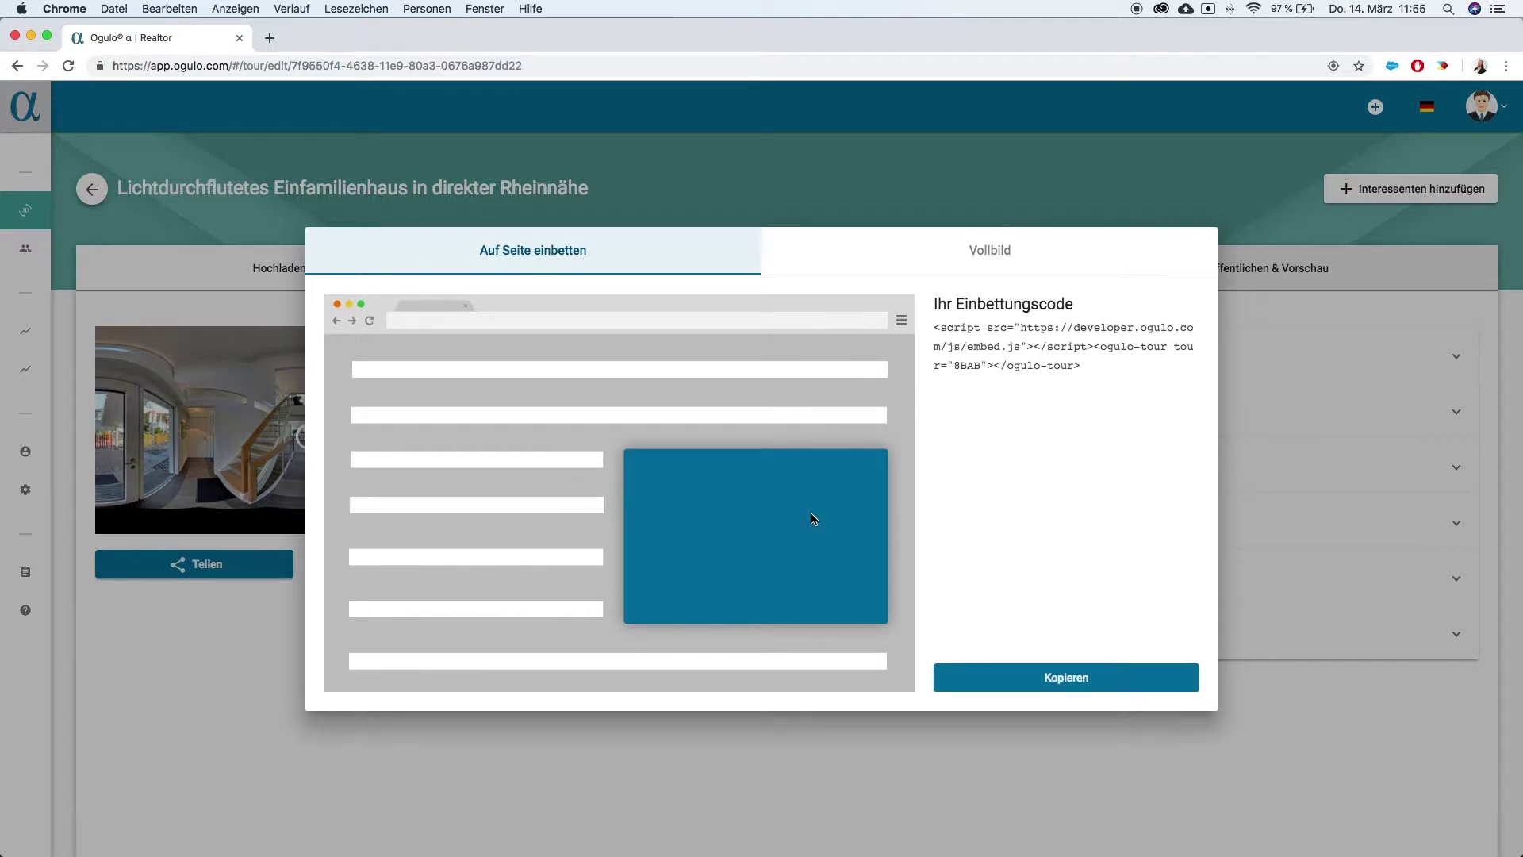
click(902, 248)
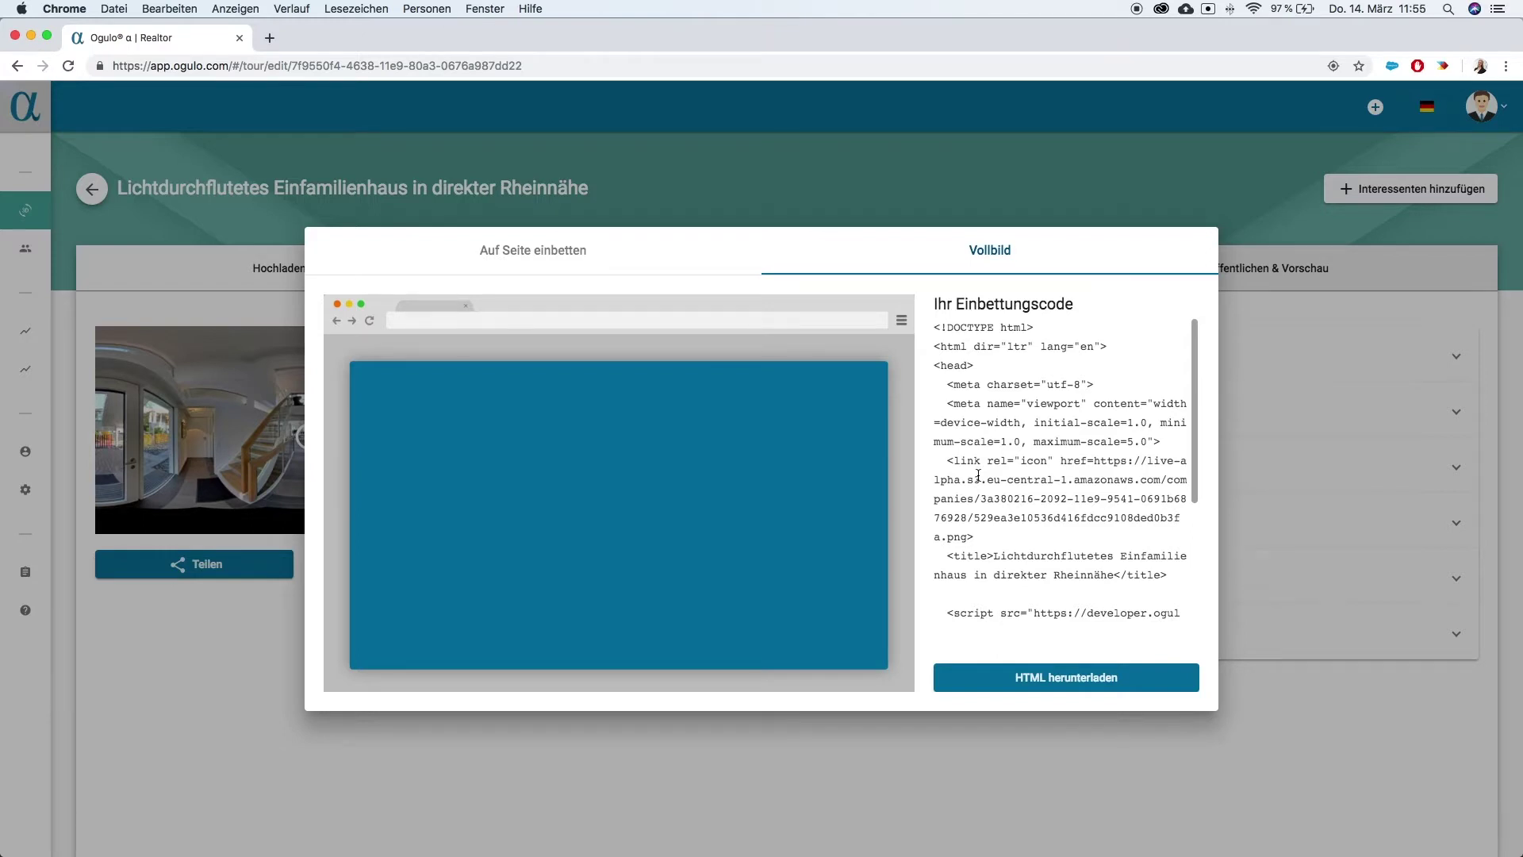
click(302, 682)
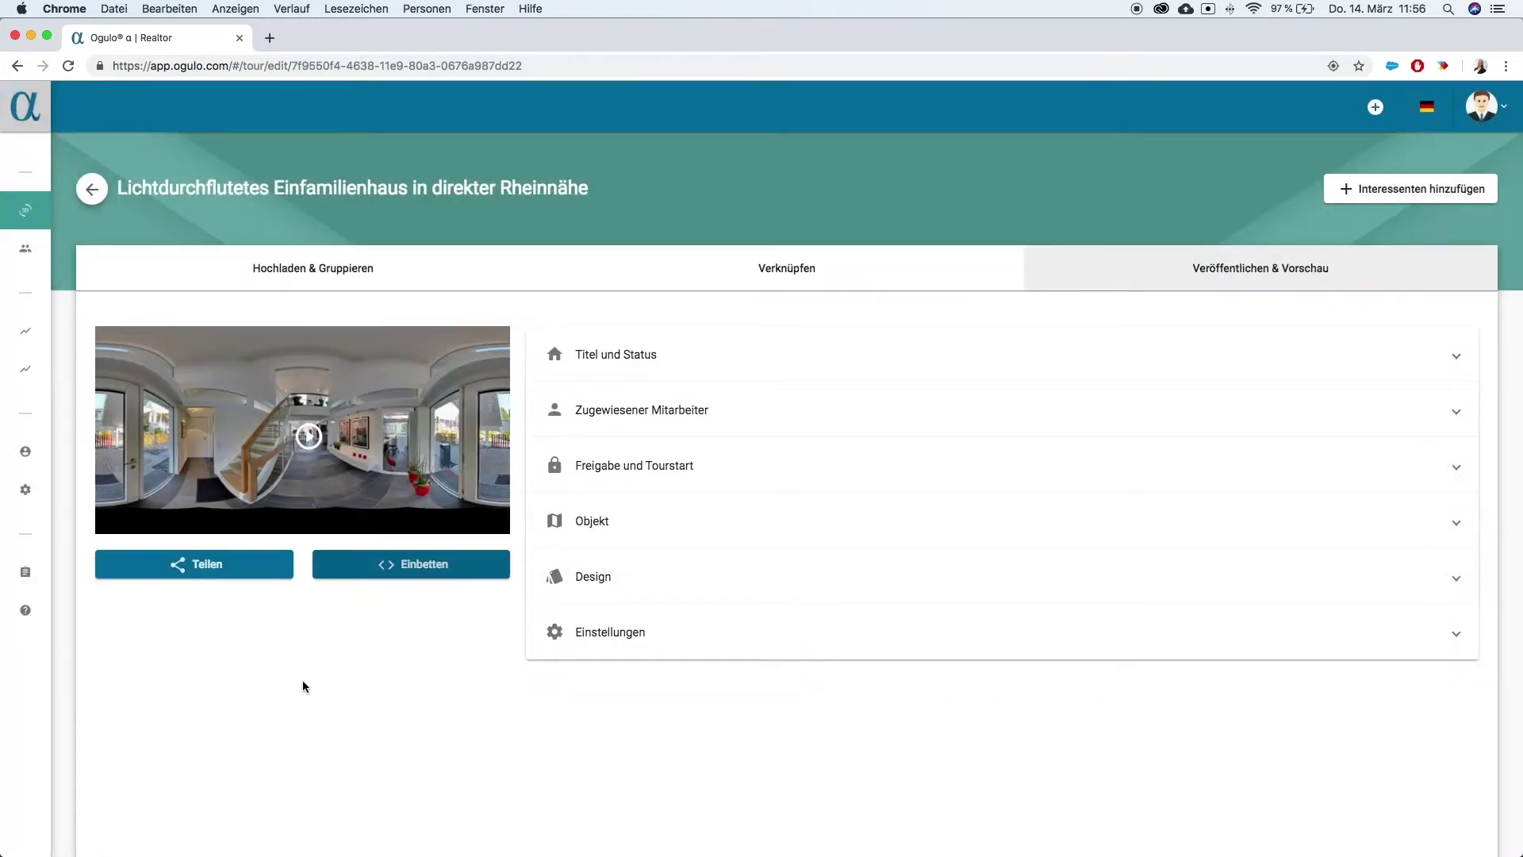